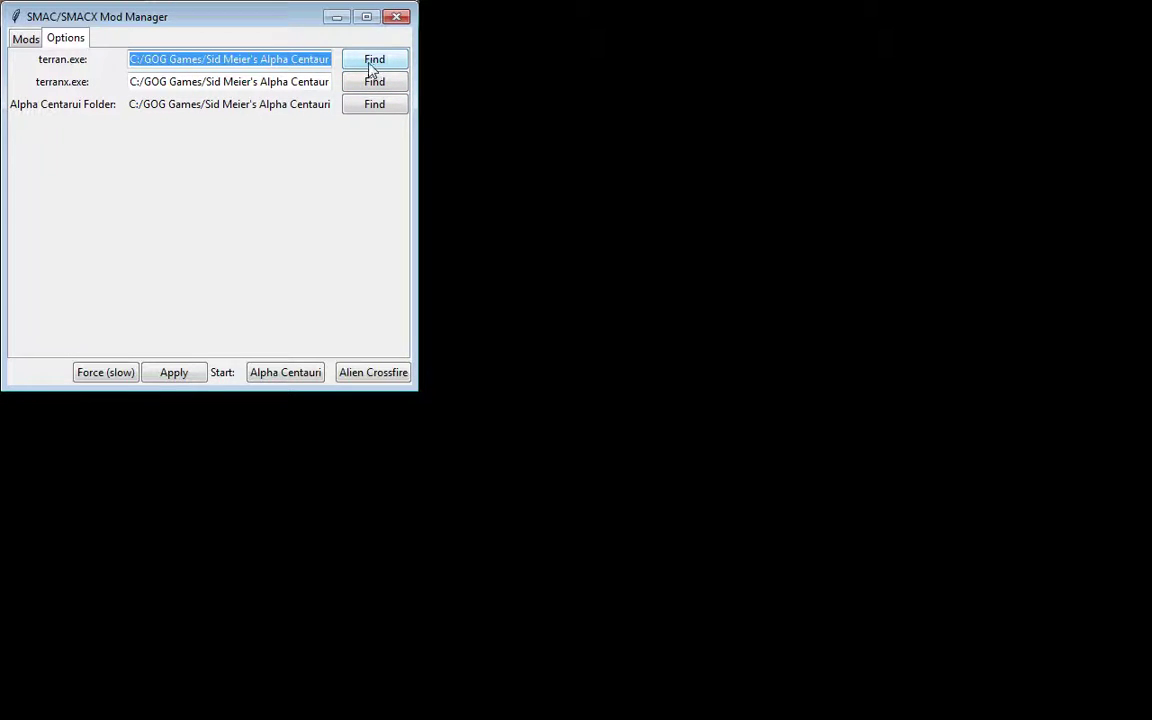
Try adding the prefix "wine" to the terran.exe path and remove it again
left_click(132, 62)
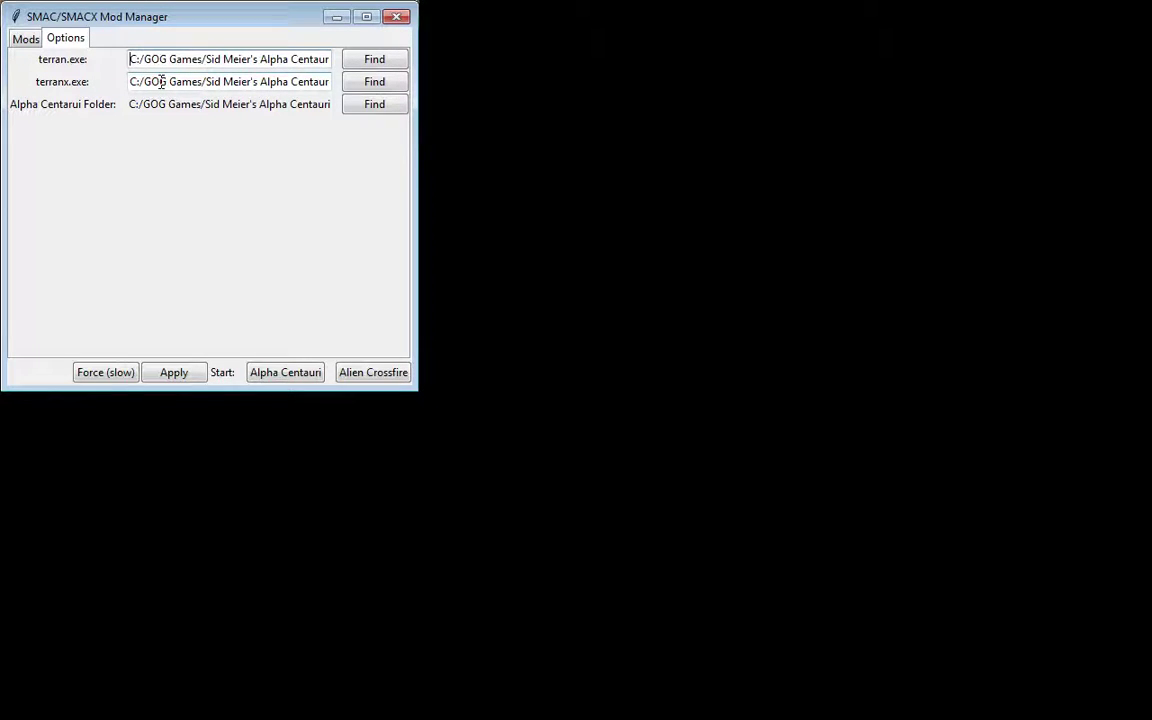
type("wine")
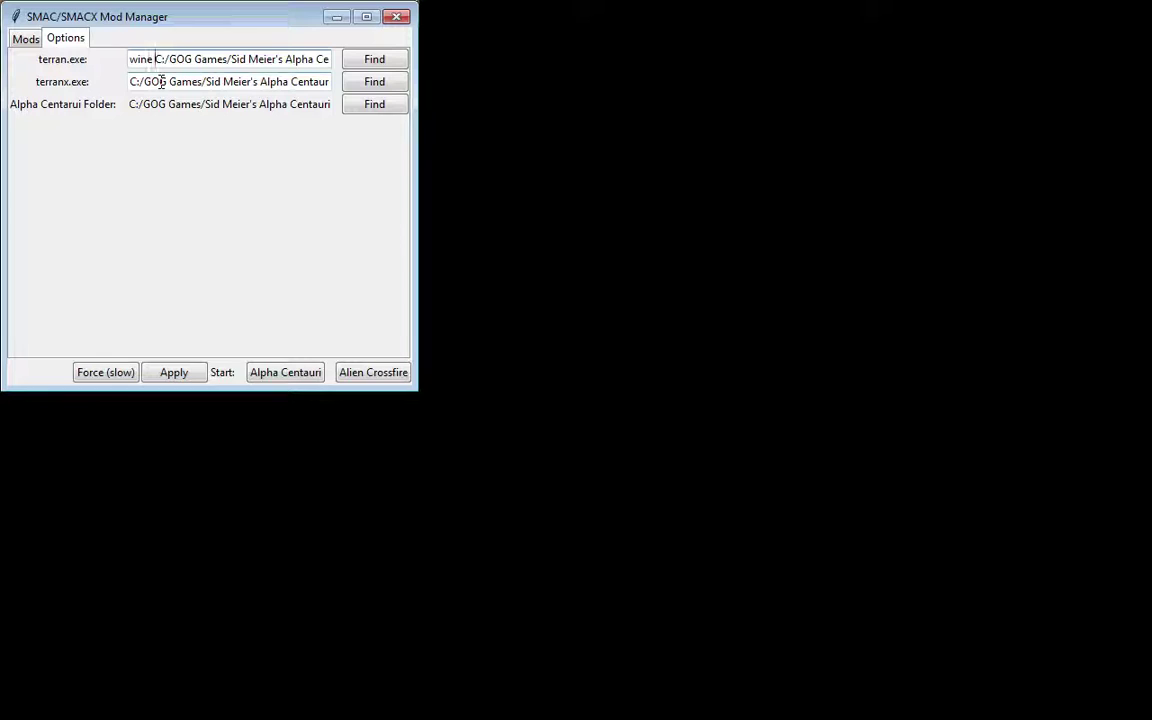
key("BackSpace")
key("BackSpace")
key("BackSpace")
key("BackSpace")
key("BackSpace")
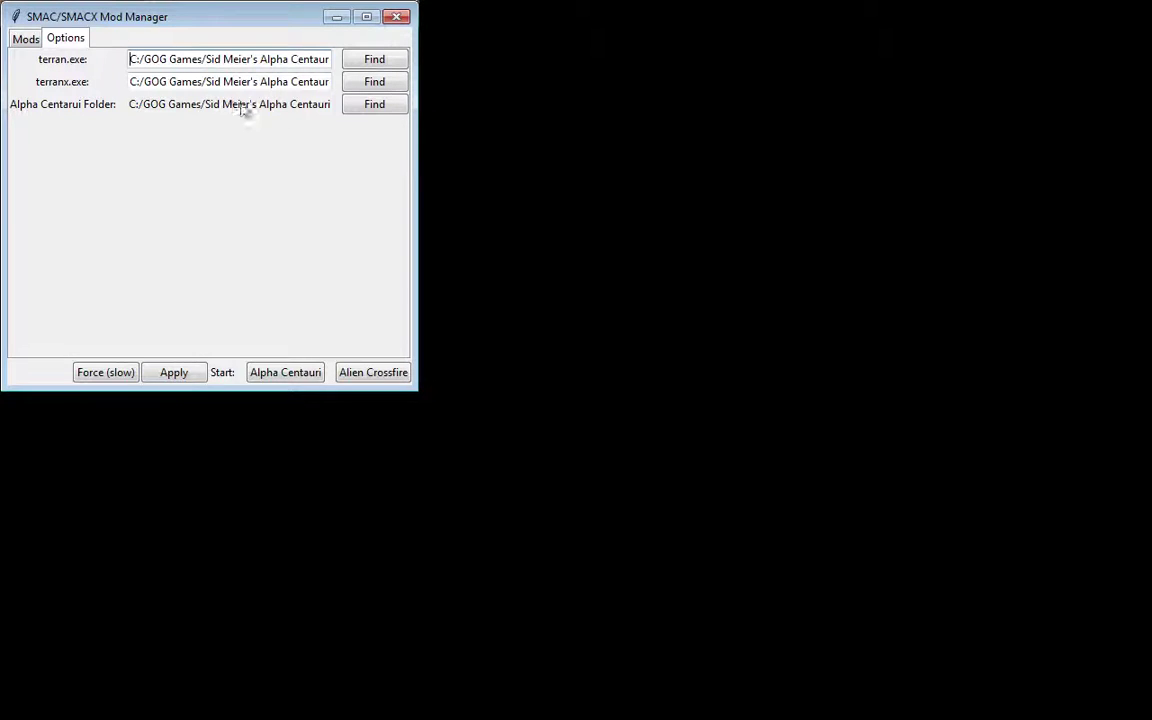
Choose Sid Meier's Alpha Centauri under GOG Games as the game folder and decline copying its contents to the backup folder
left_click(376, 106)
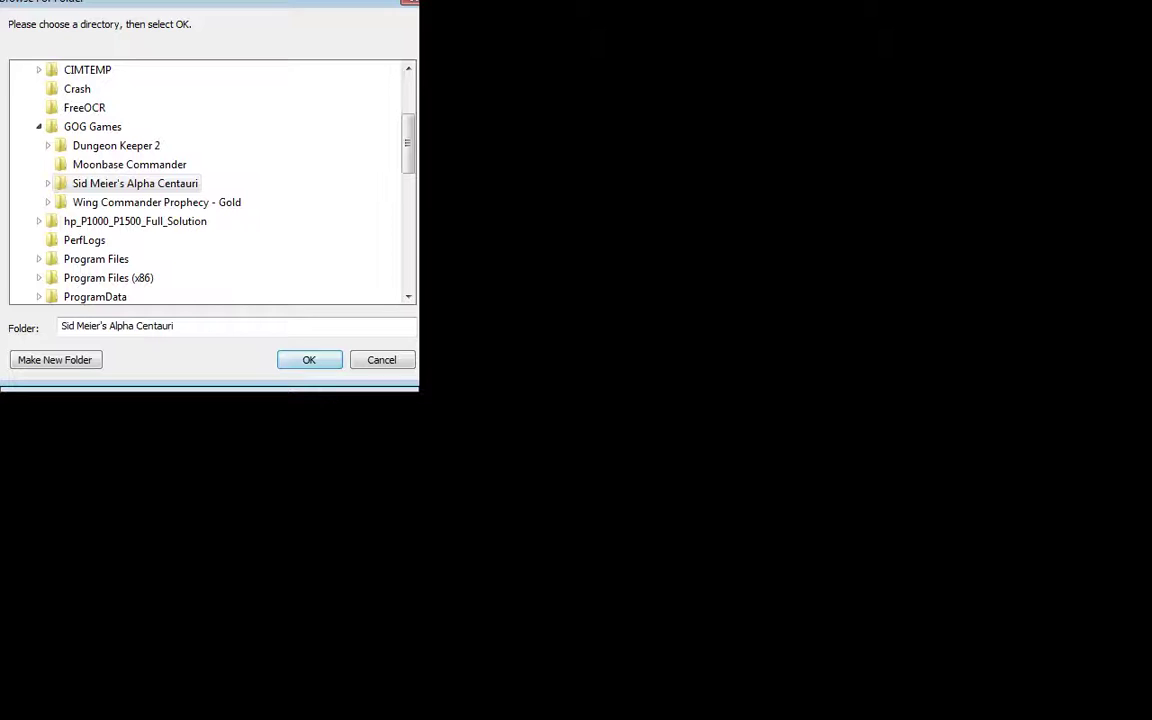
key("Return")
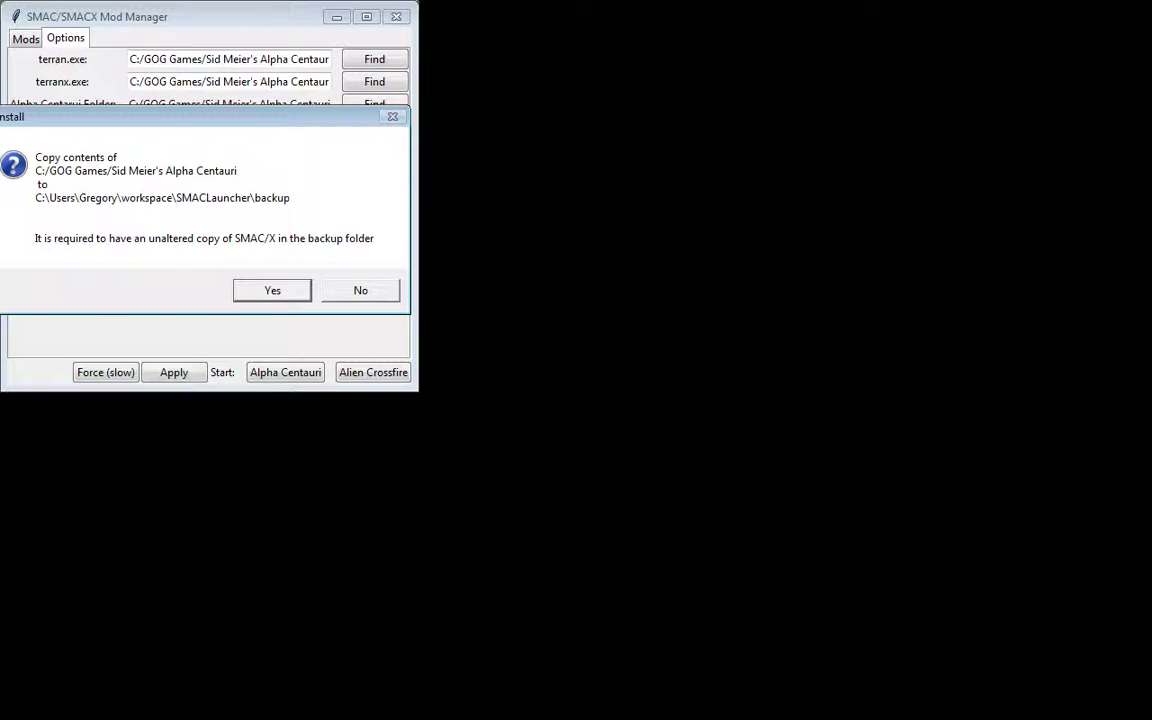
left_click(345, 290)
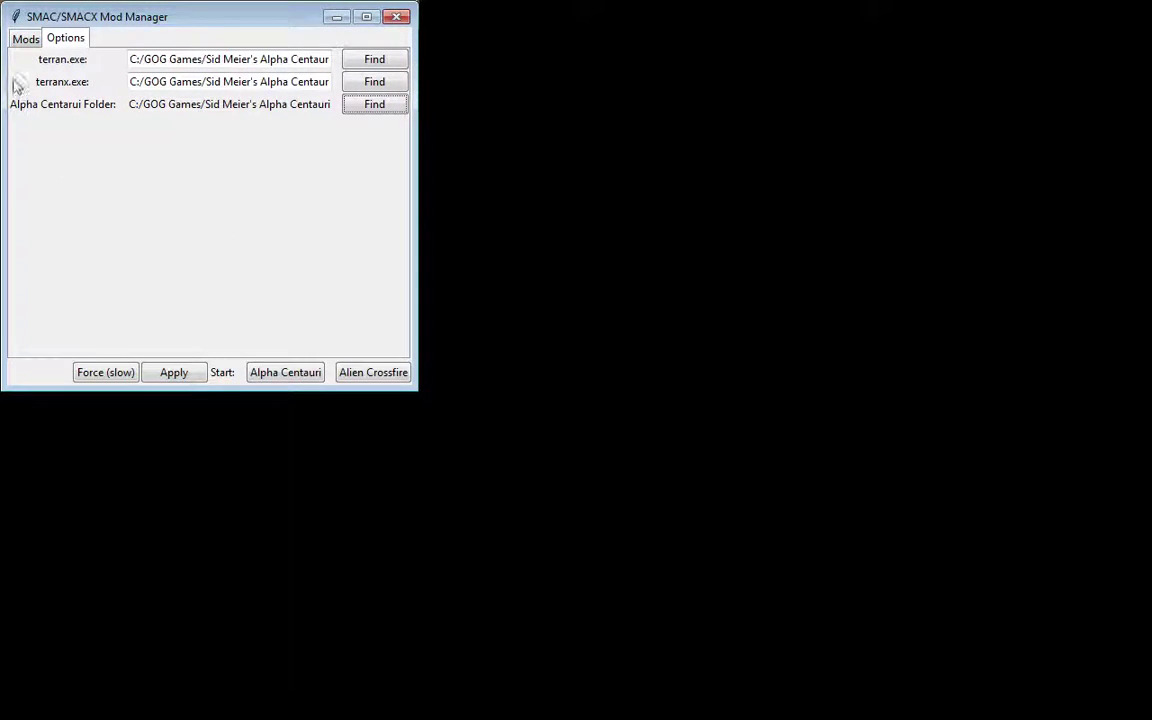
Show the inactive mods list and look at the Black Colony Pod and Lavender Colony Pod entries
left_click(22, 40)
left_click(55, 90)
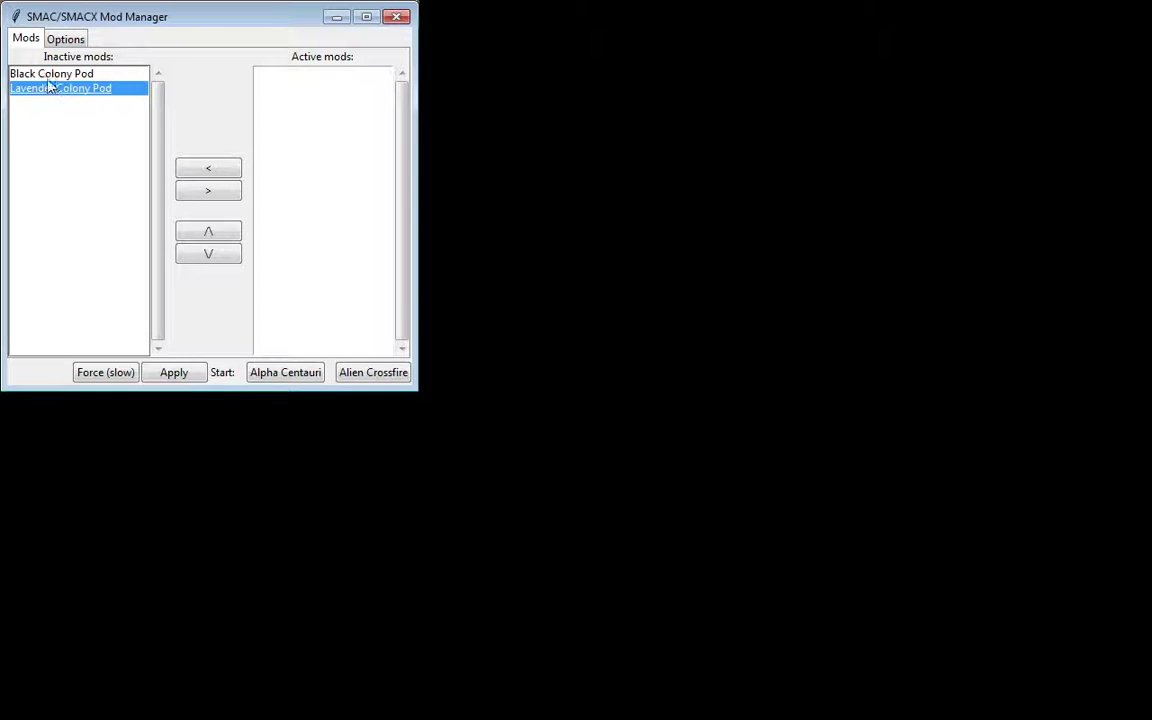
left_click(50, 74)
left_click(51, 89)
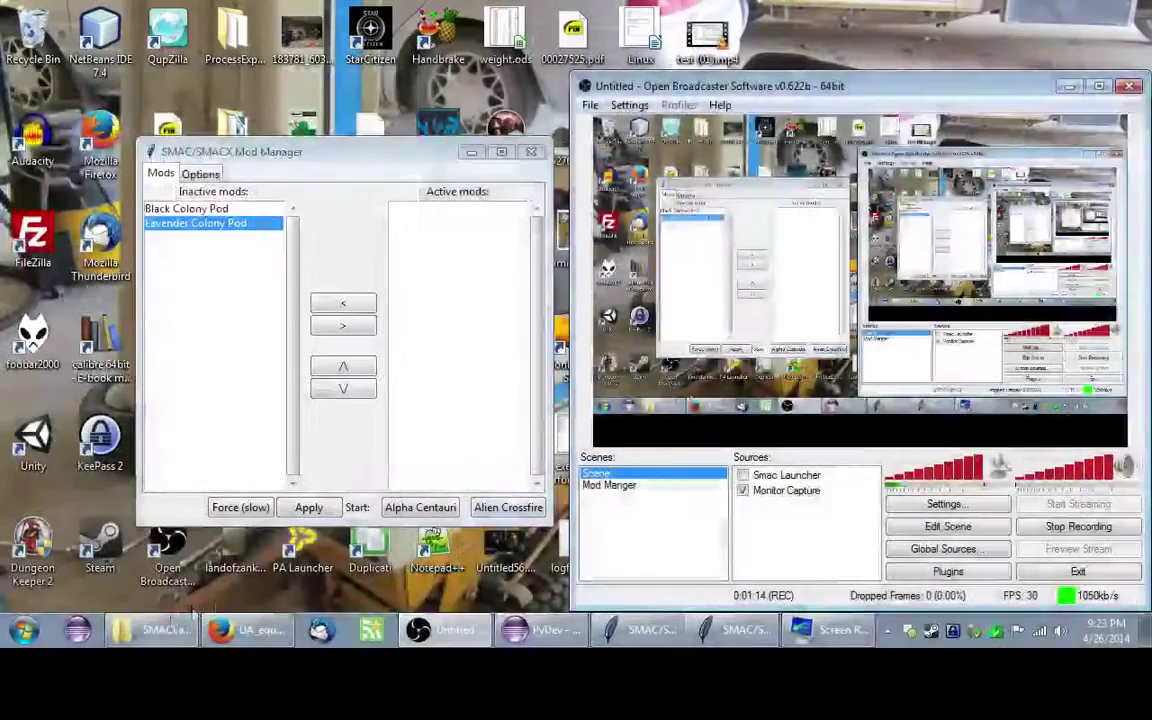
Inspect the SMACLauncher mods folder and the contents of its Black Colony Pod and Lavender Colony Pod folders, and return to the mod manager
left_click(155, 635)
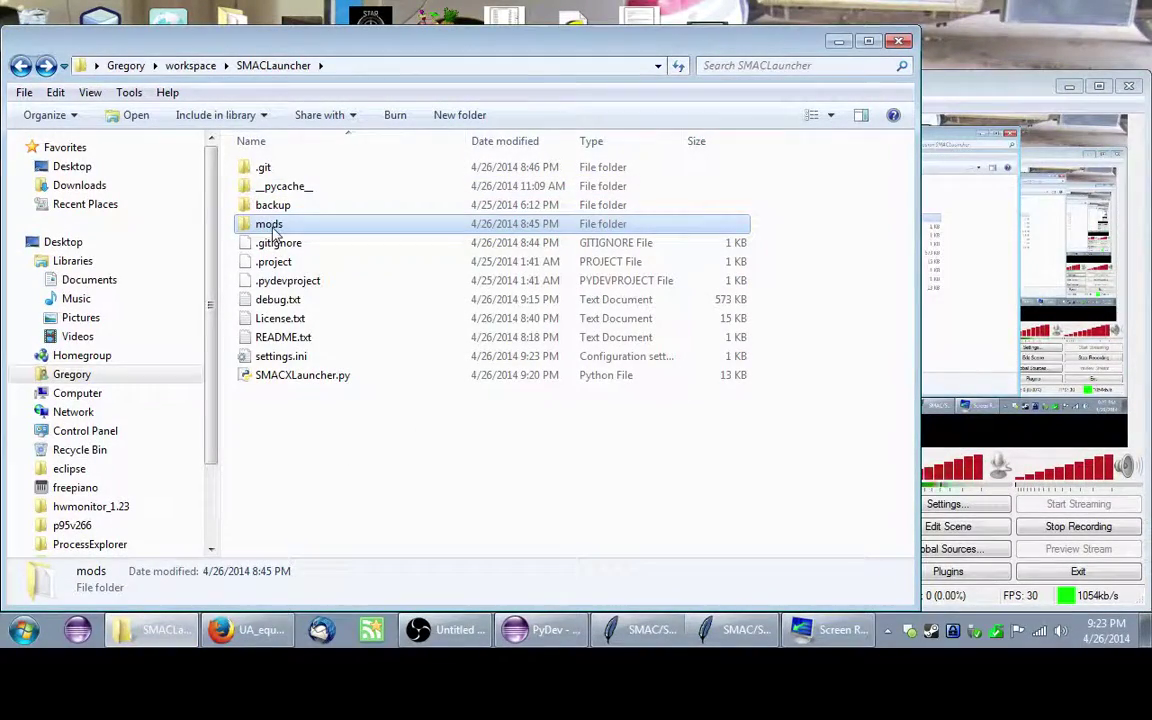
double_click(268, 226)
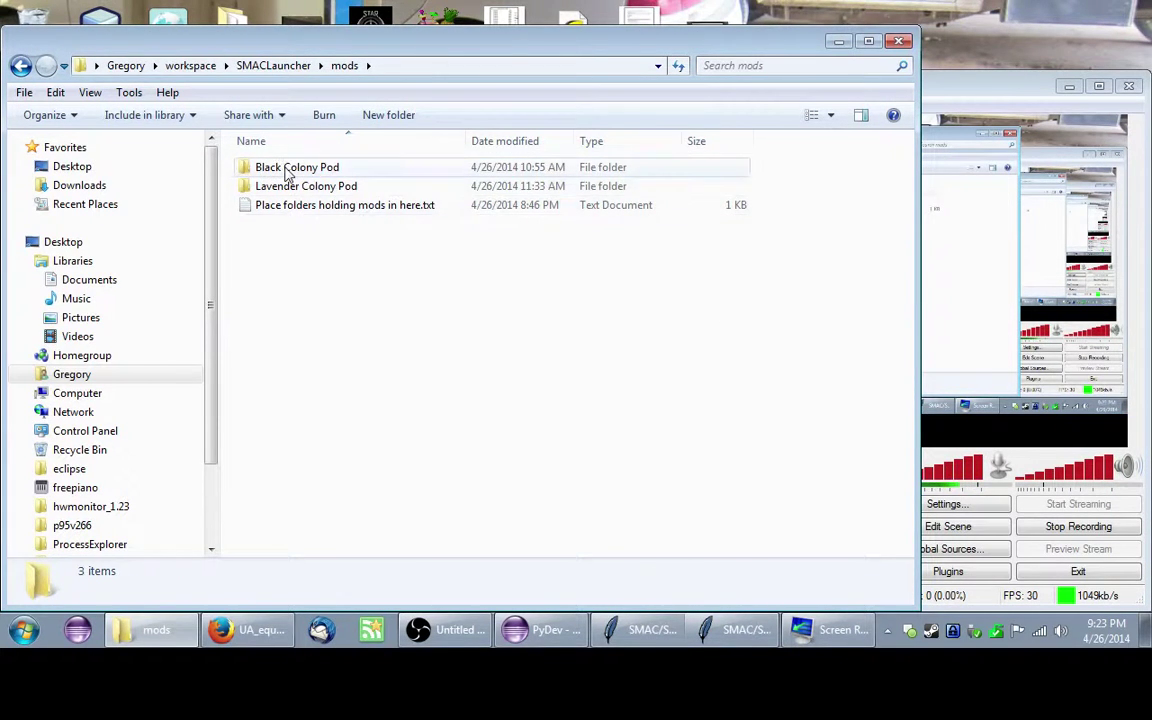
double_click(266, 170)
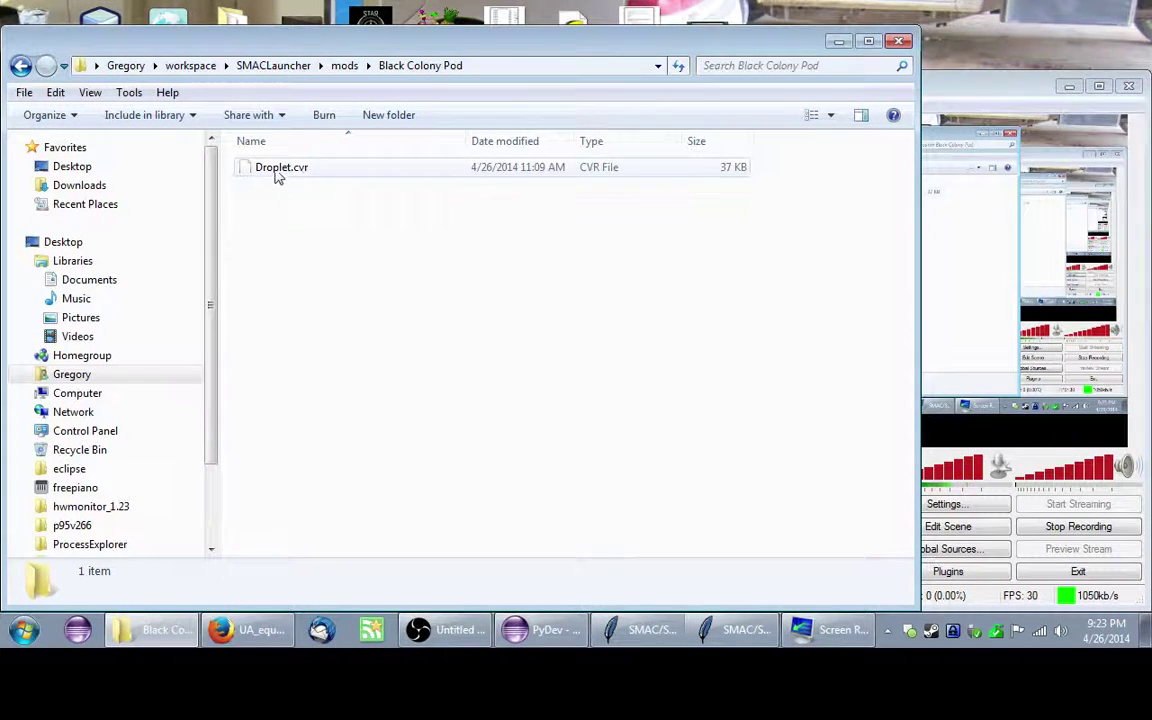
left_click(21, 66)
key("Down")
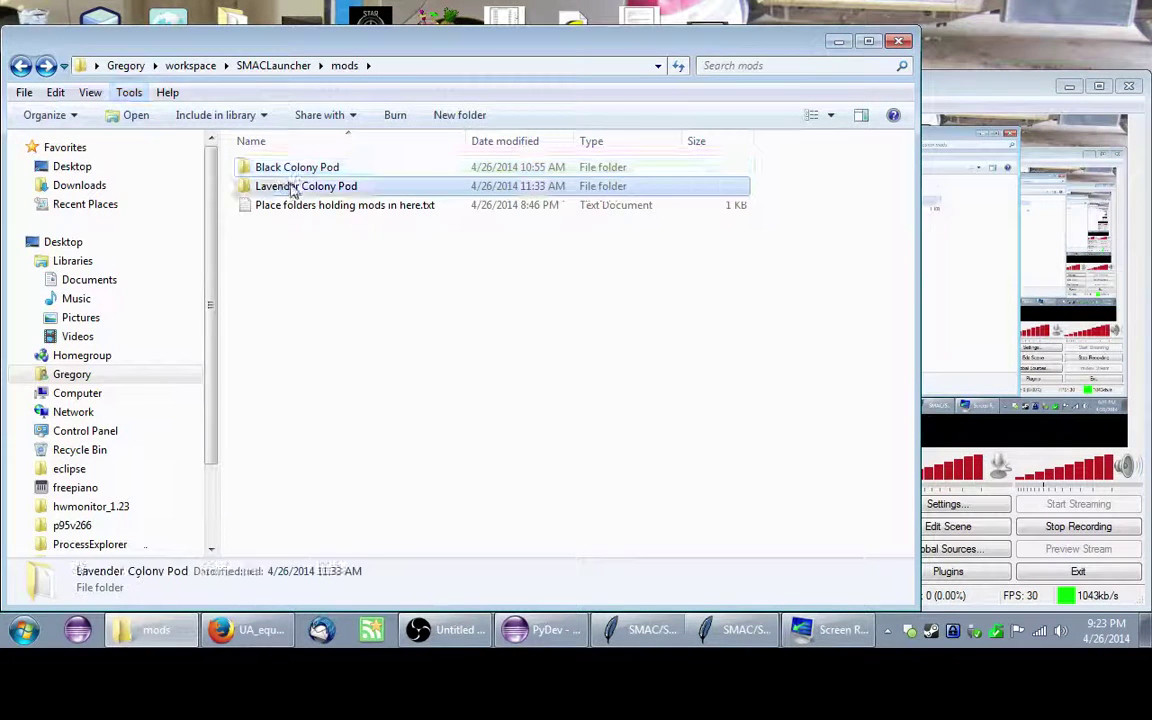
key("Return")
left_click(21, 66)
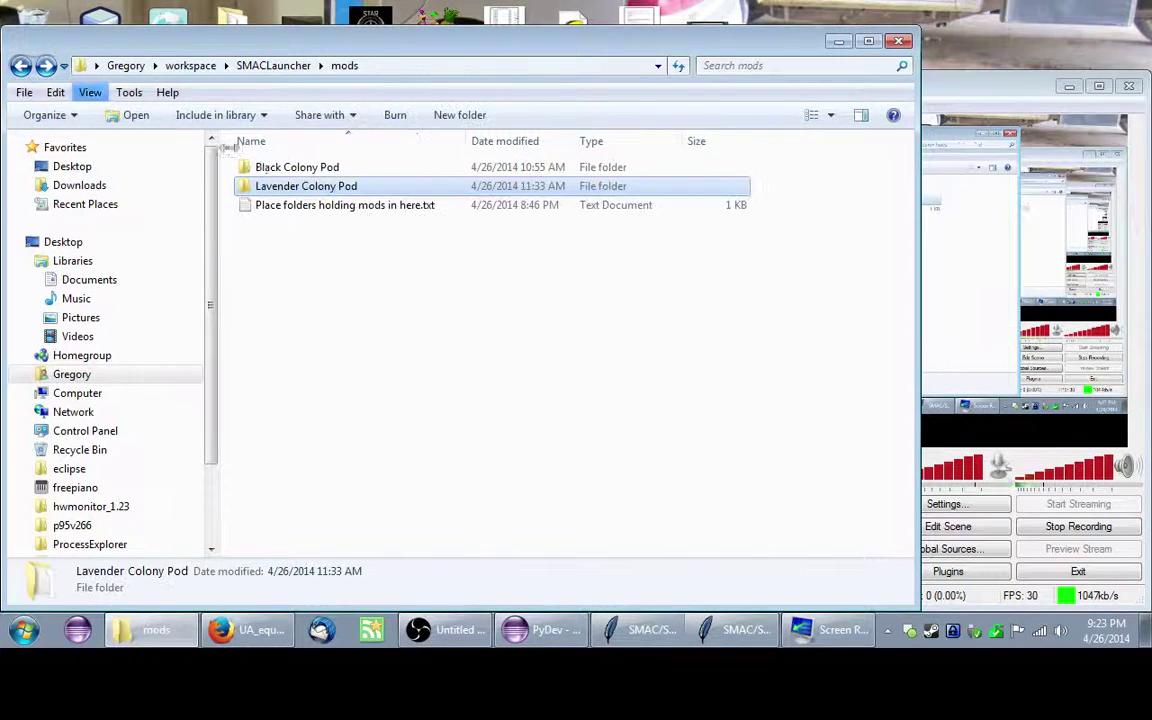
double_click(272, 167)
left_click(21, 66)
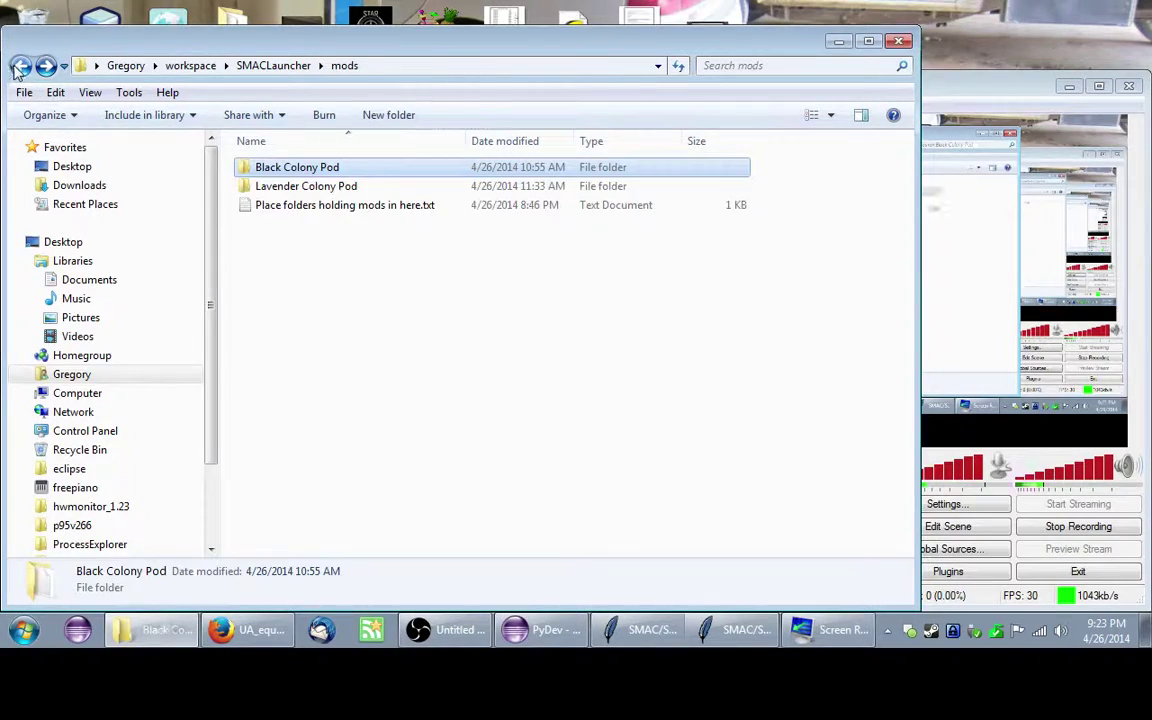
left_click(21, 66)
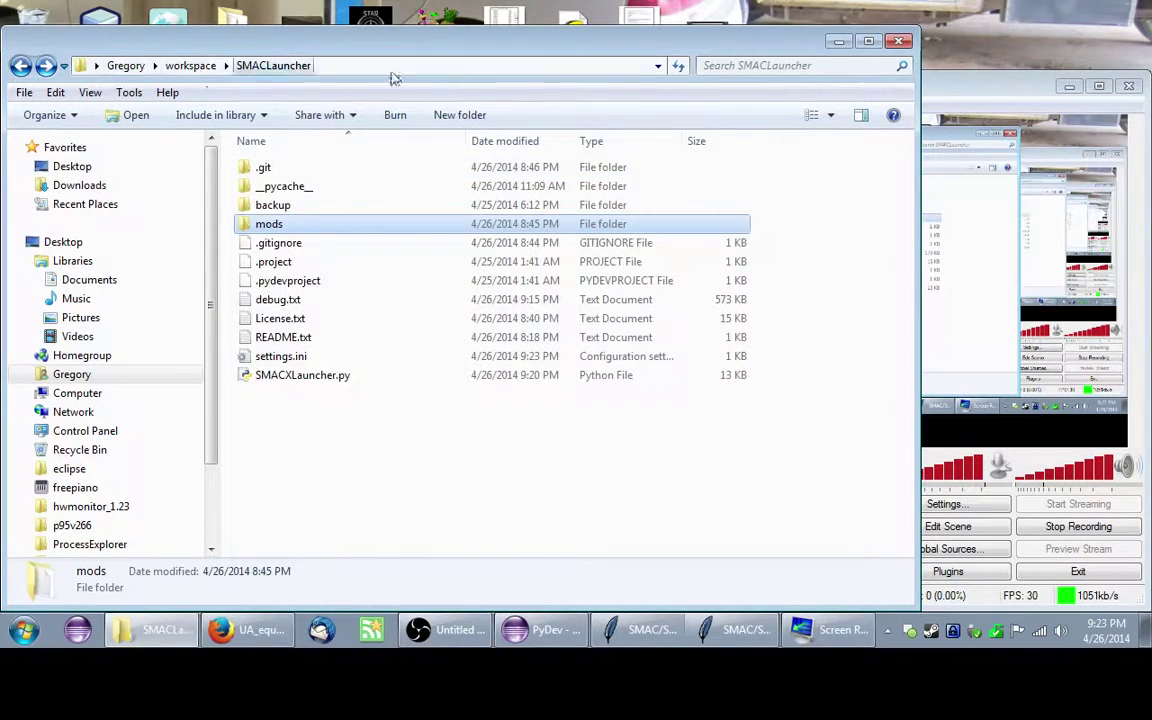
left_click(838, 42)
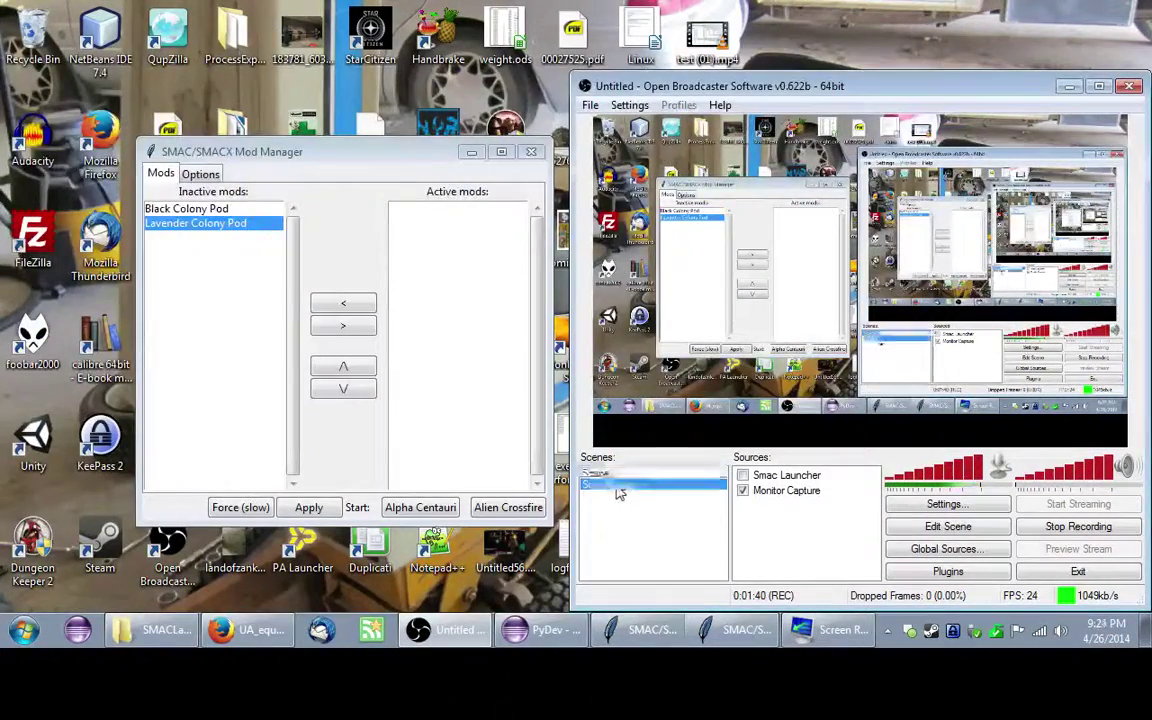
left_click(609, 485)
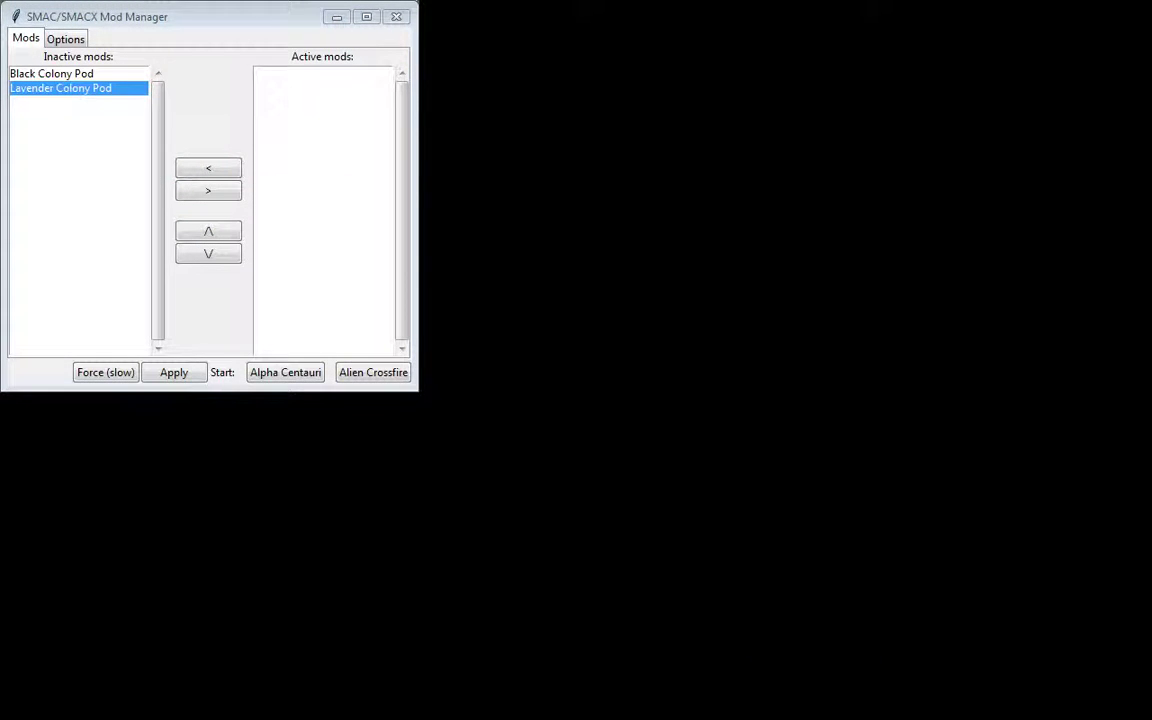
Activate the Black Colony Pod mod, followed by the Lavender Colony Pod mod
left_click(59, 77)
left_click(58, 90)
left_click(55, 76)
left_click(60, 87)
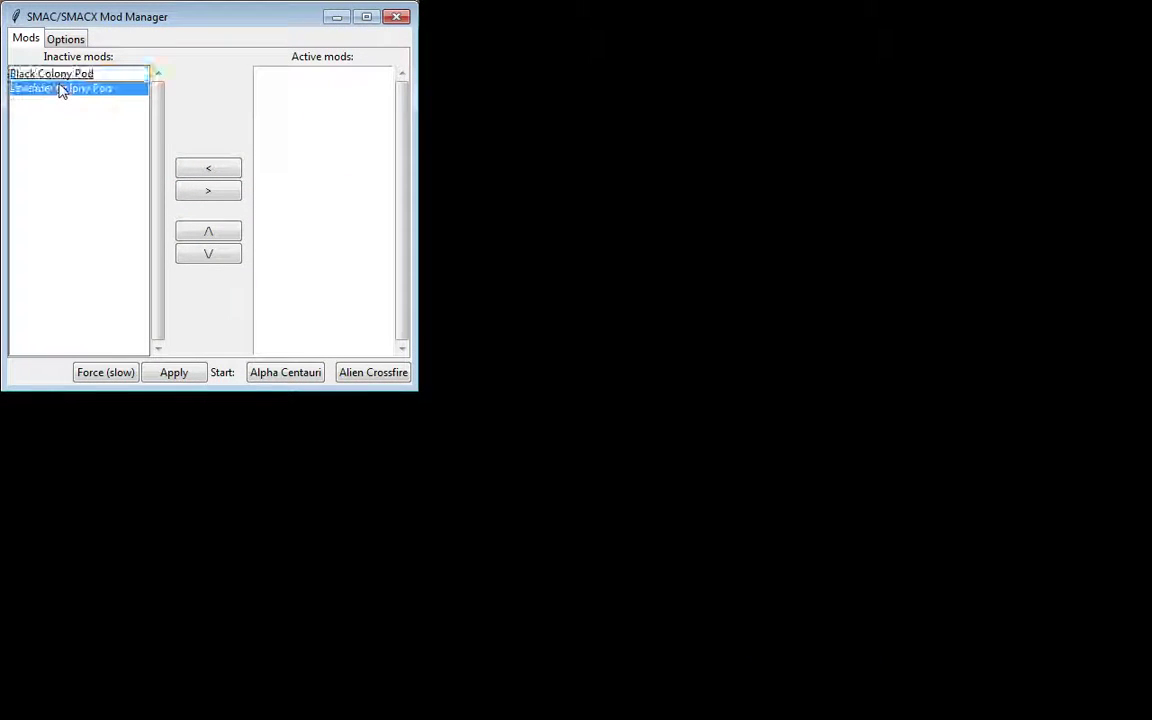
left_click(61, 75)
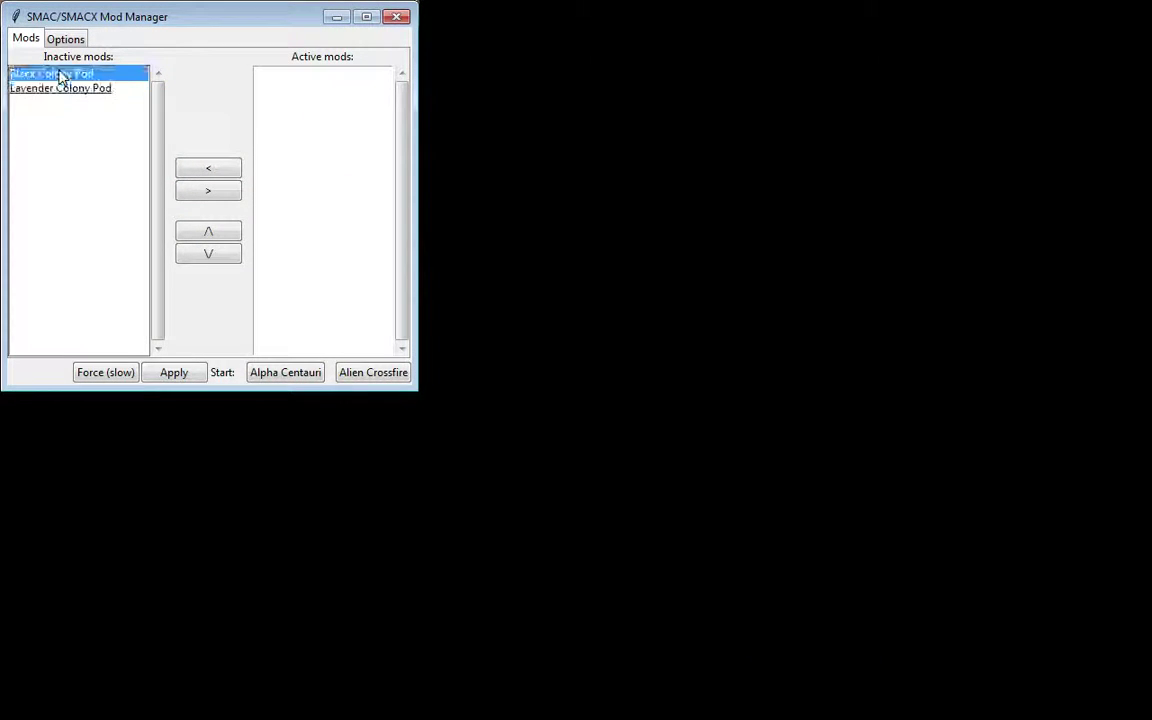
left_click(213, 196)
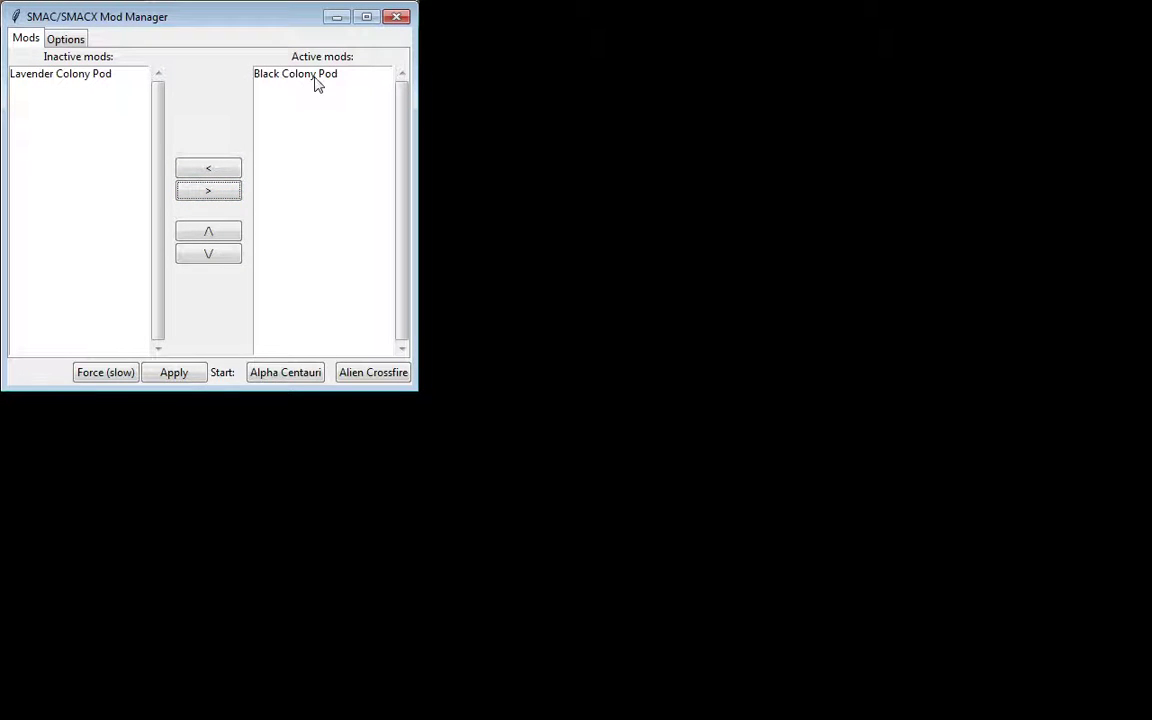
left_click(78, 77)
left_click(211, 194)
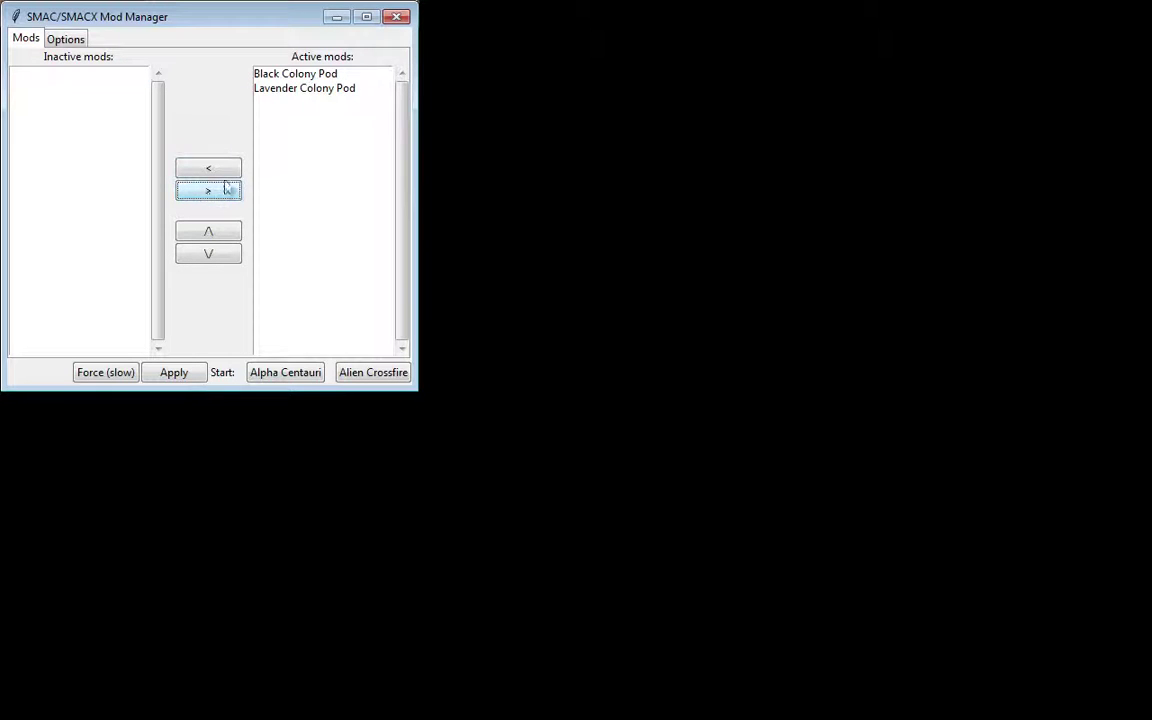
Move Lavender Colony Pod above Black Colony Pod in the active mods order and select Black Colony Pod
left_click(296, 78)
left_click(300, 89)
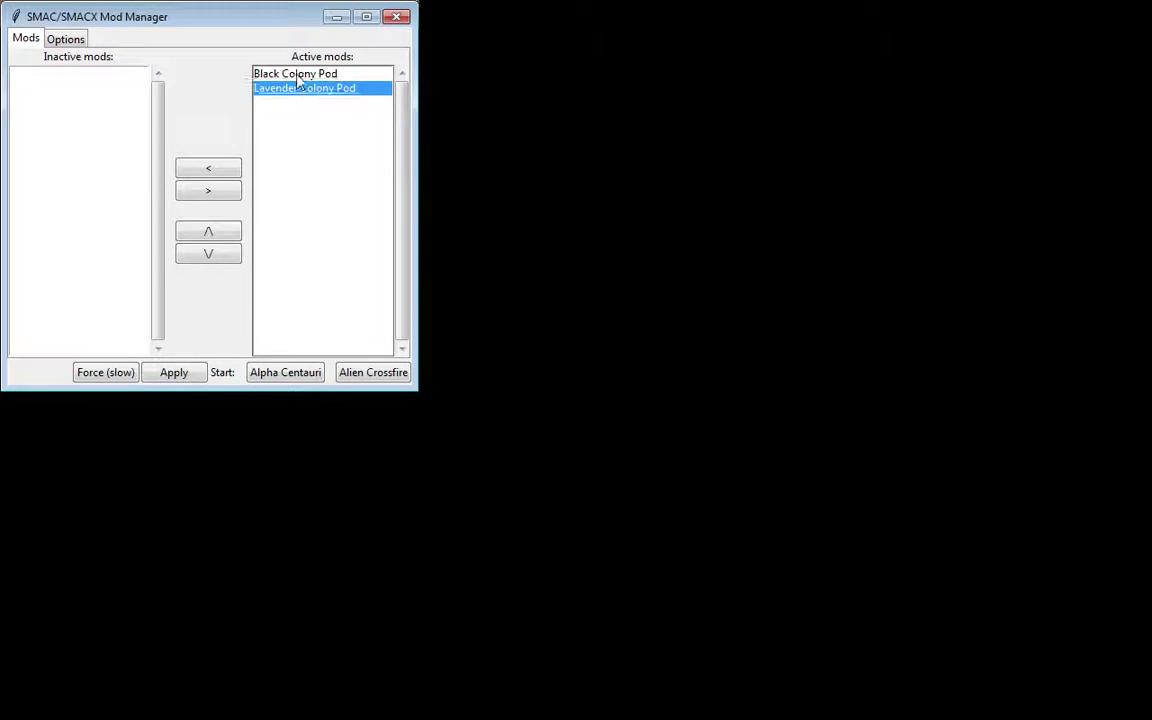
left_click(299, 75)
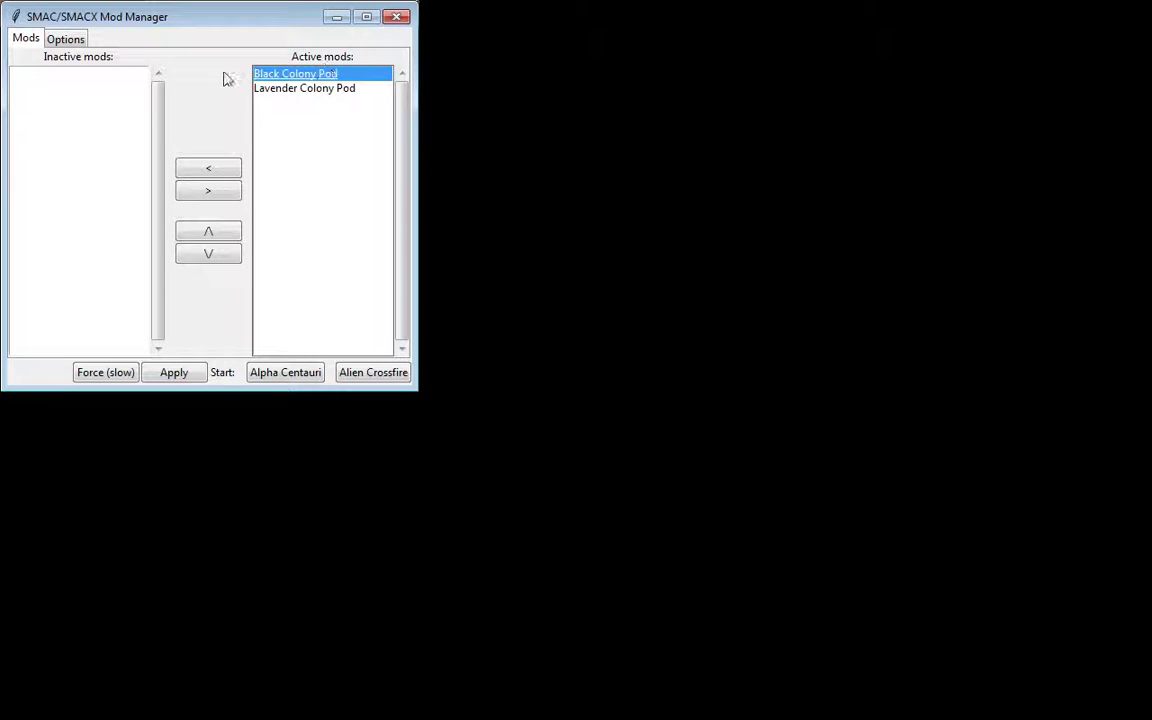
left_click(330, 89)
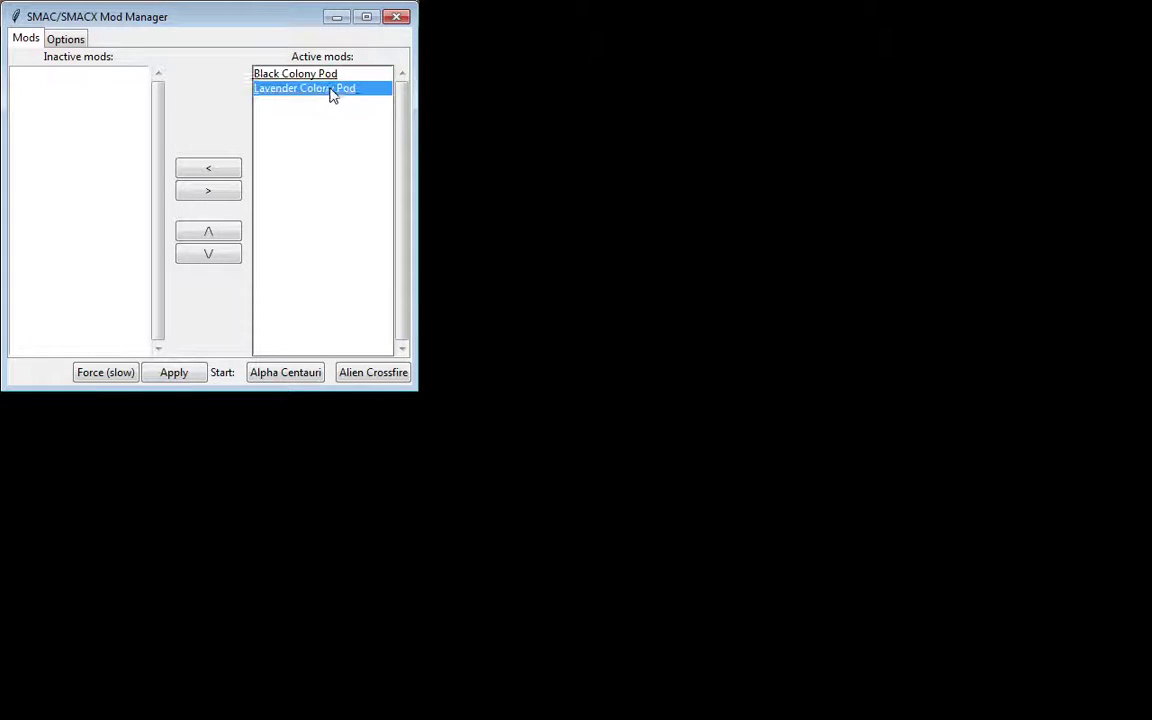
left_click(291, 74)
left_click(338, 90)
left_click(207, 233)
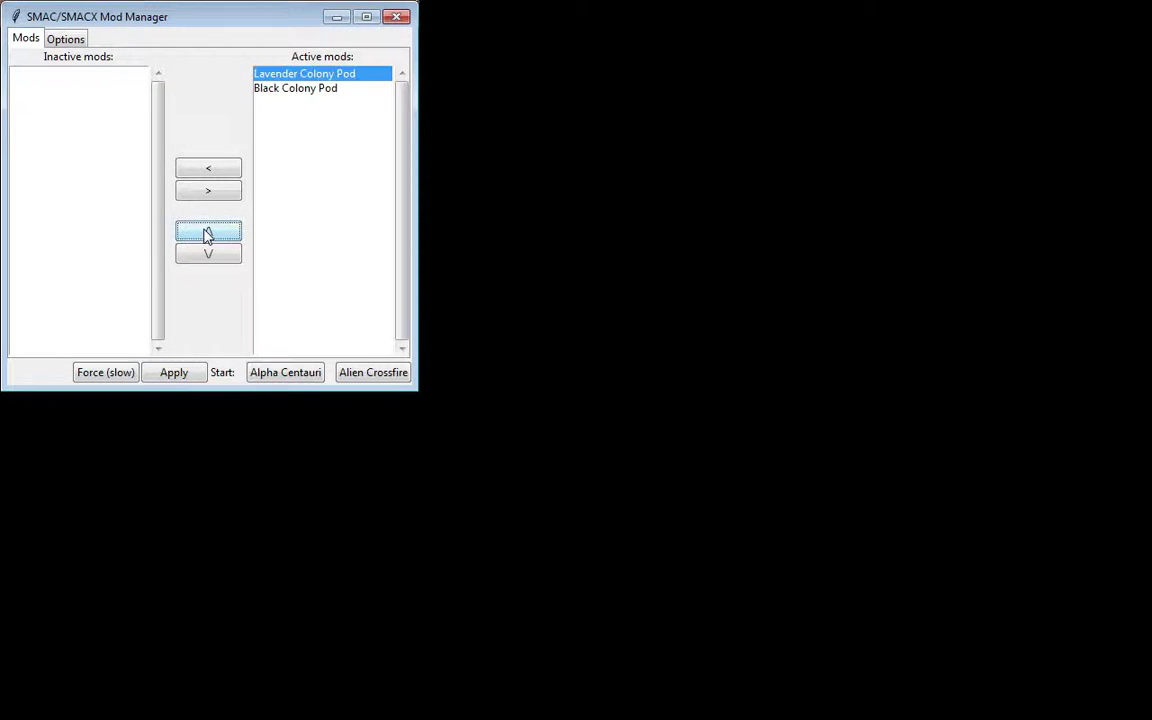
left_click(313, 92)
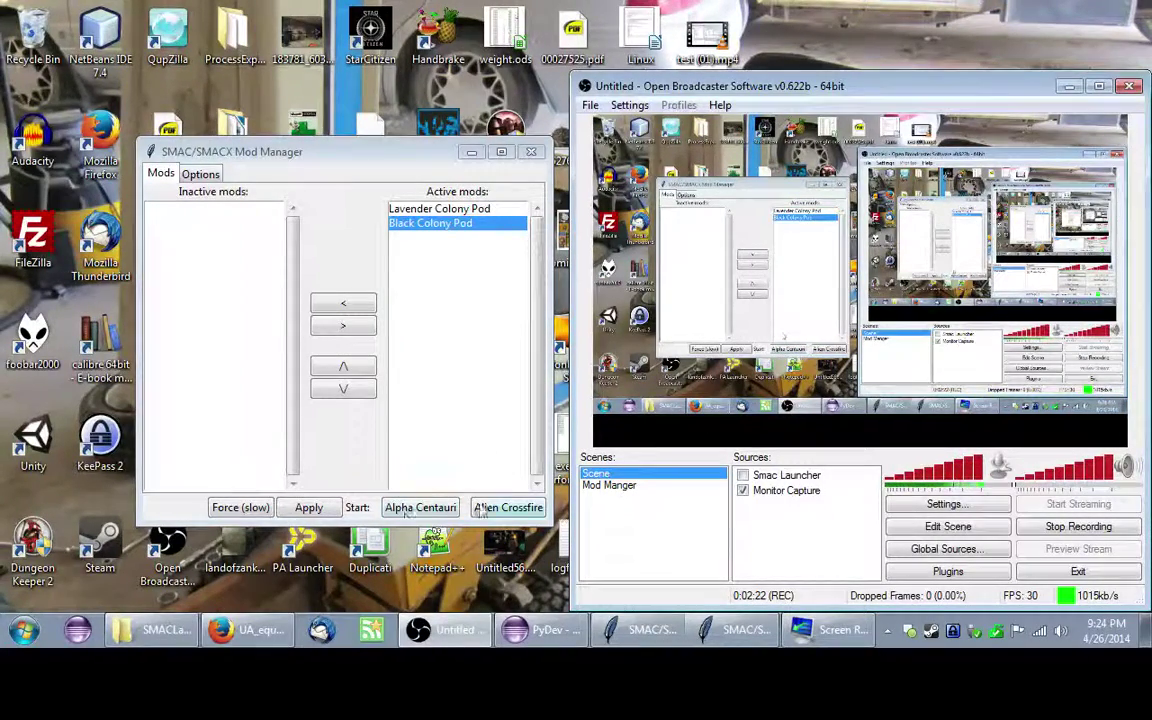
Launch Alpha Centauri, skip the intro and begin a quick-start game, dismissing the Planetfall message and turning off the base-building tip
left_click(409, 508)
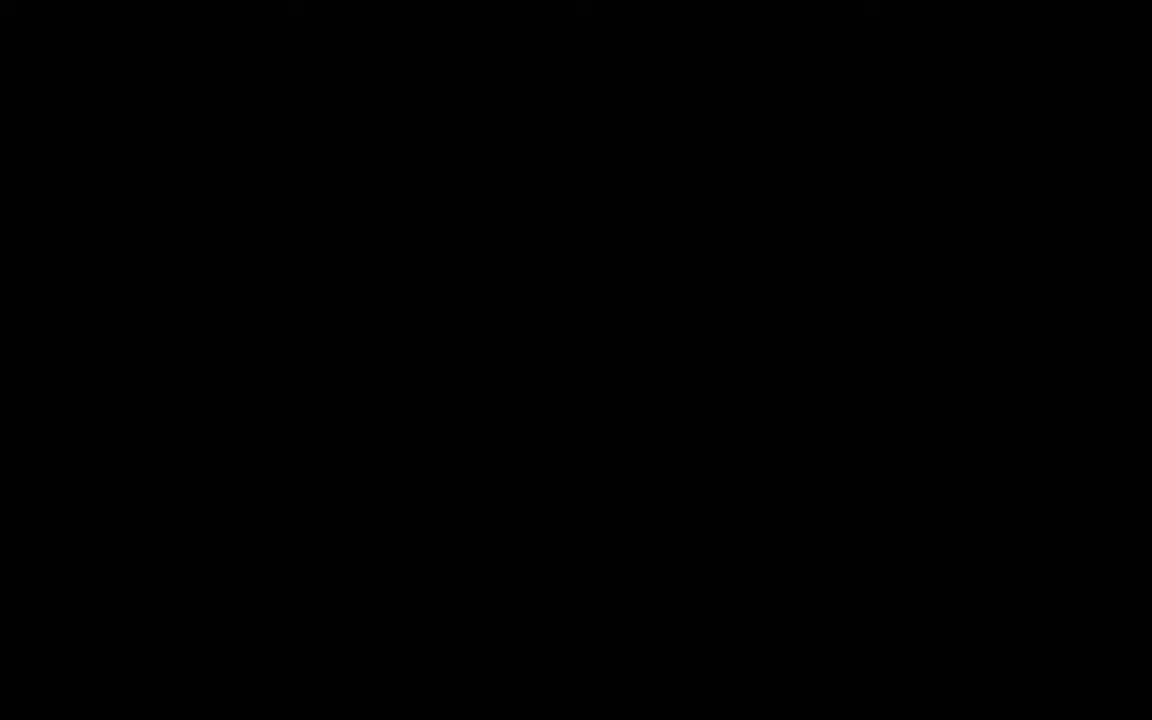
key("Escape")
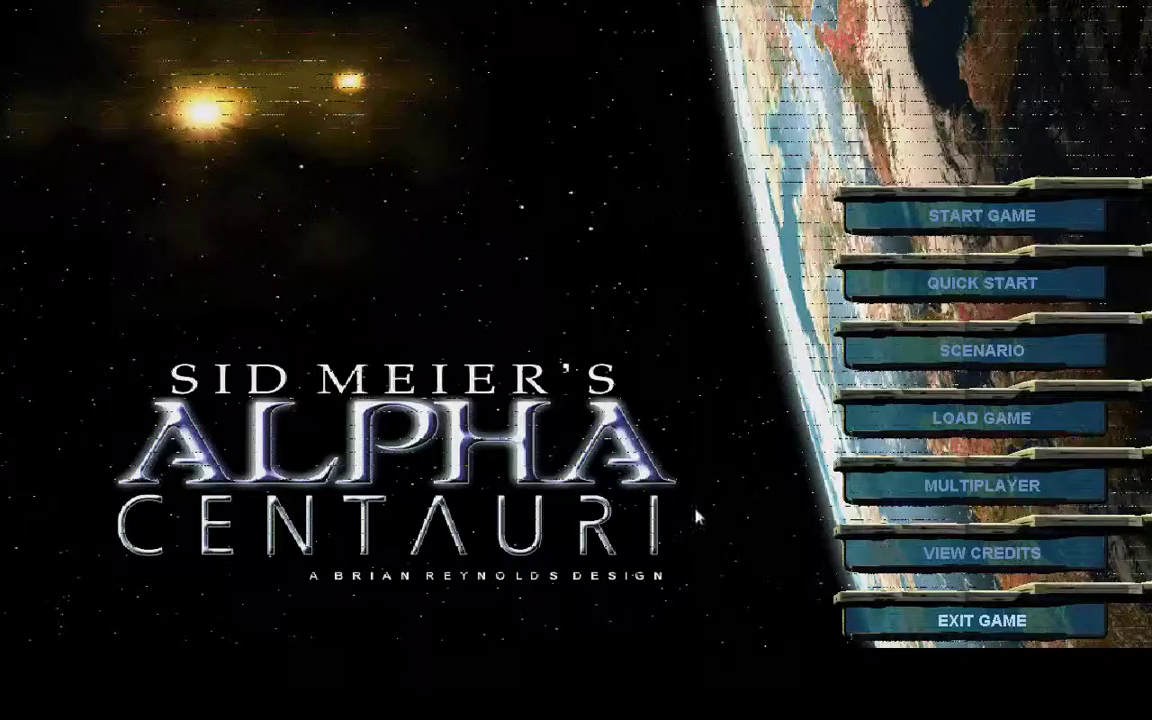
left_click(930, 288)
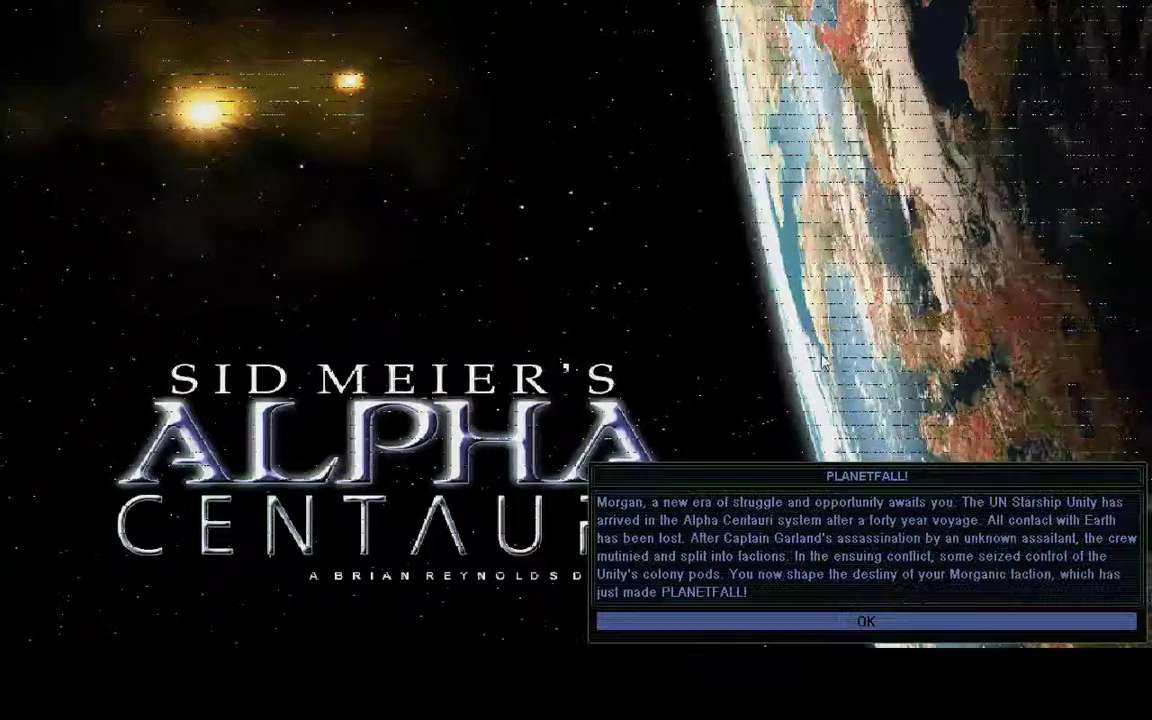
left_click(818, 621)
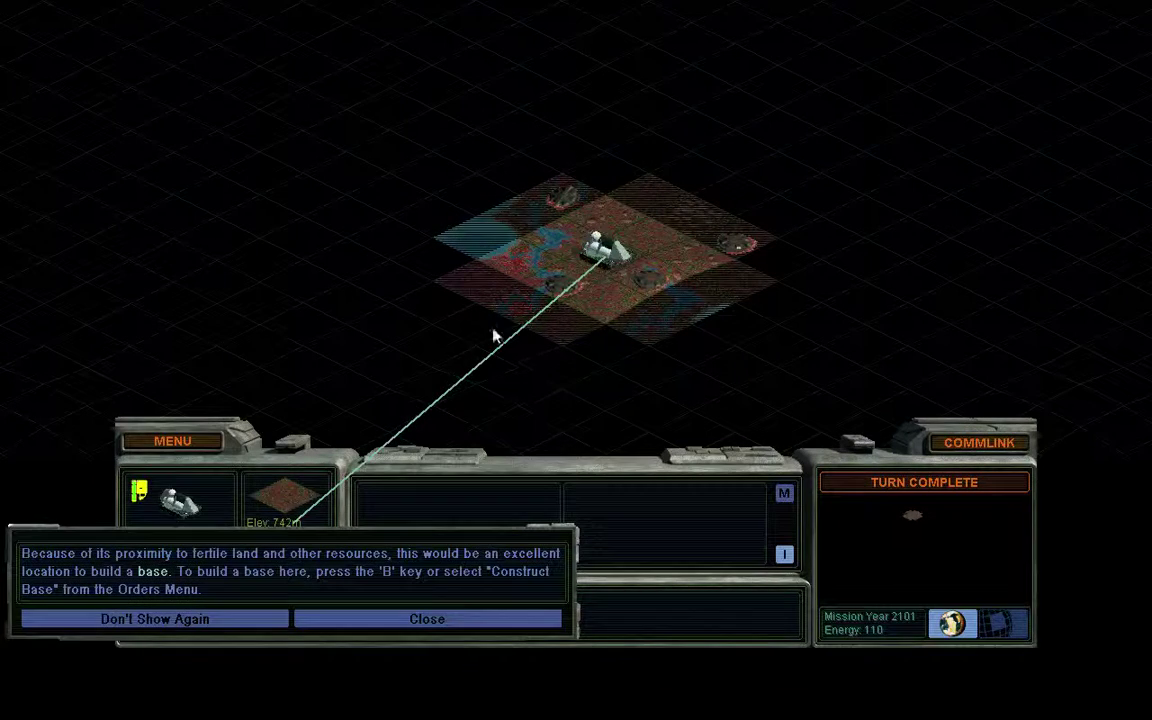
left_click(240, 622)
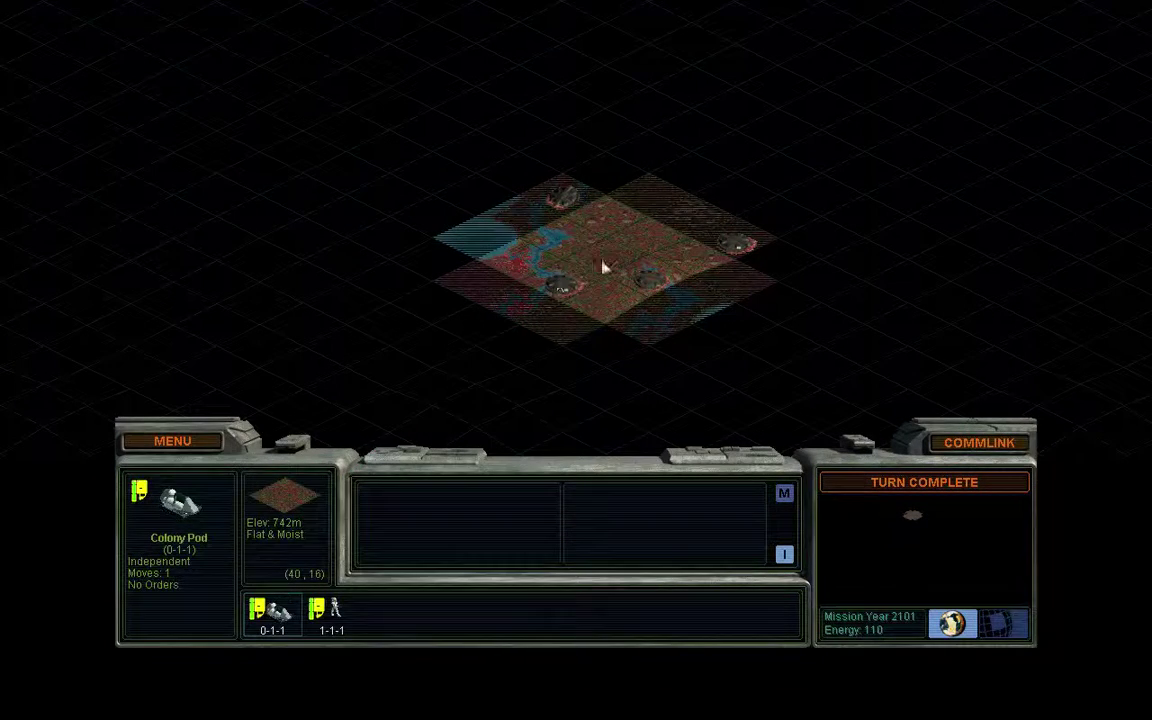
Move the colony pod southwest, the scout patrol north and the colony pod east, dismissing the event messages
key("KP_1")
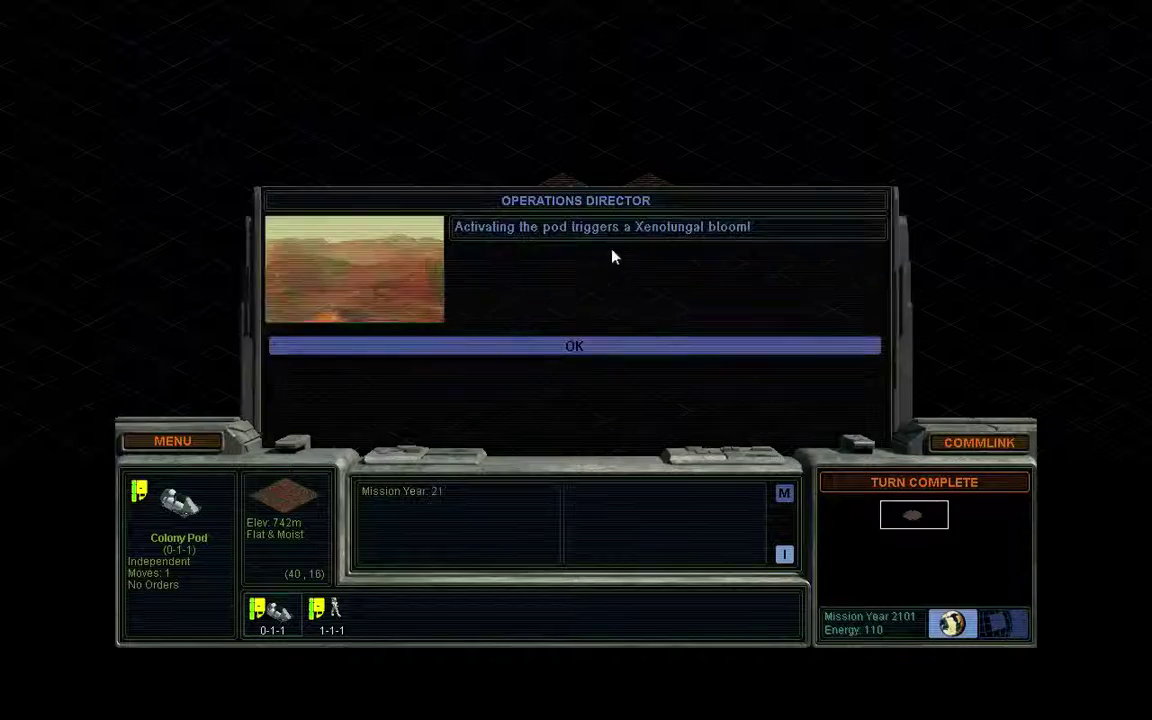
left_click(624, 340)
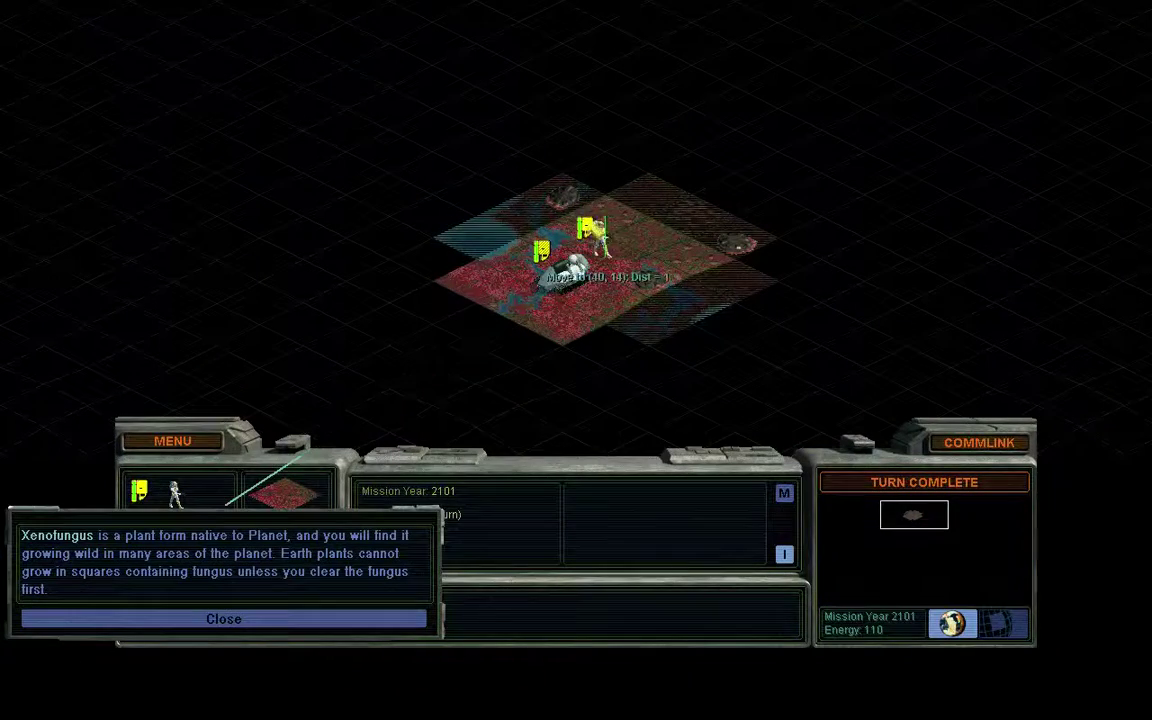
key("KP_8")
key("KP_6")
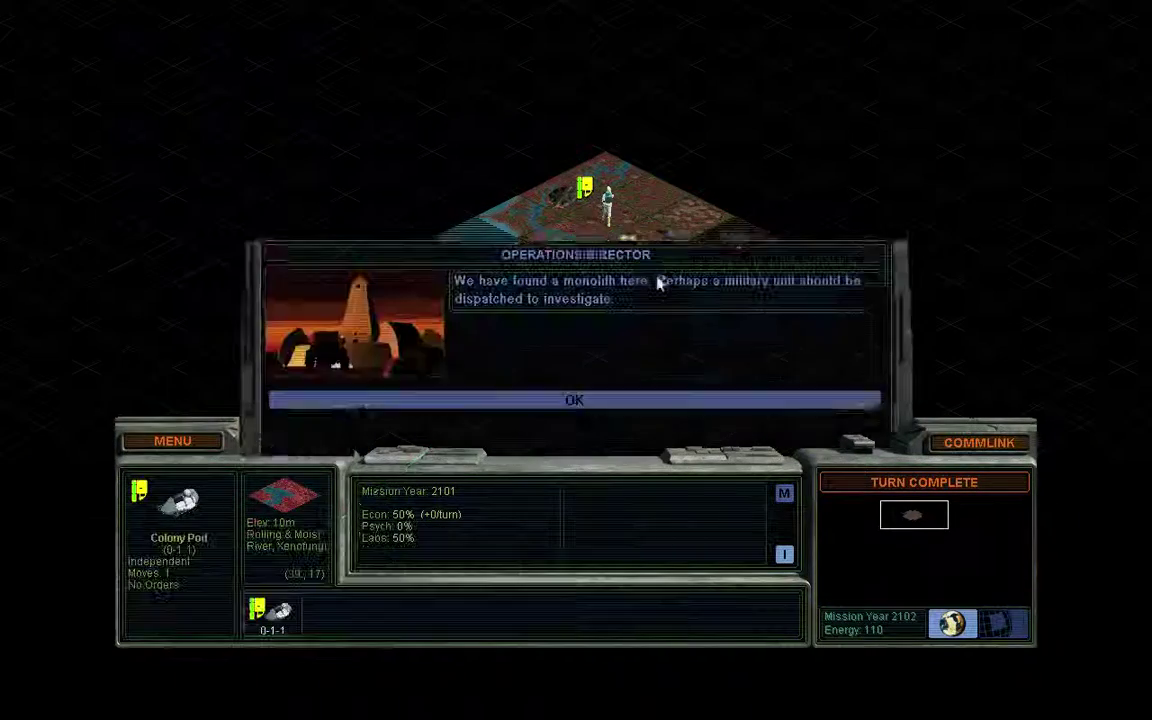
left_click(643, 344)
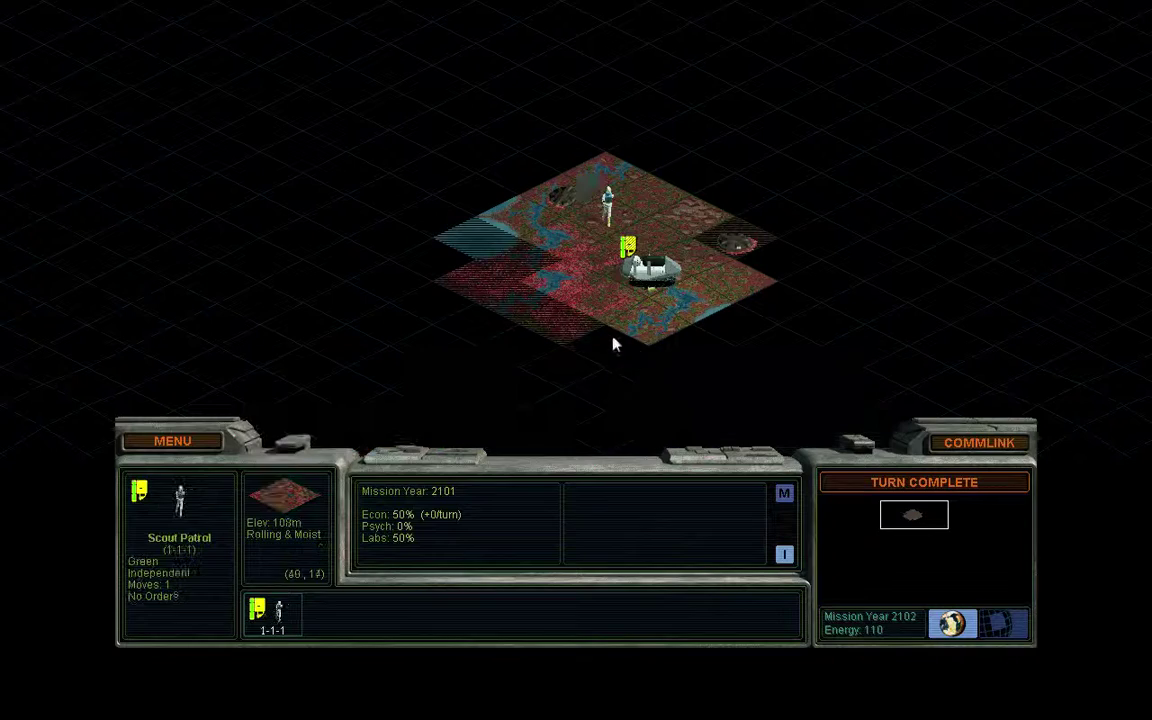
Quit the Alpha Centauri game, confirming the exit, and return to the Mod Manager
left_click(158, 441)
mouse_move(153, 284)
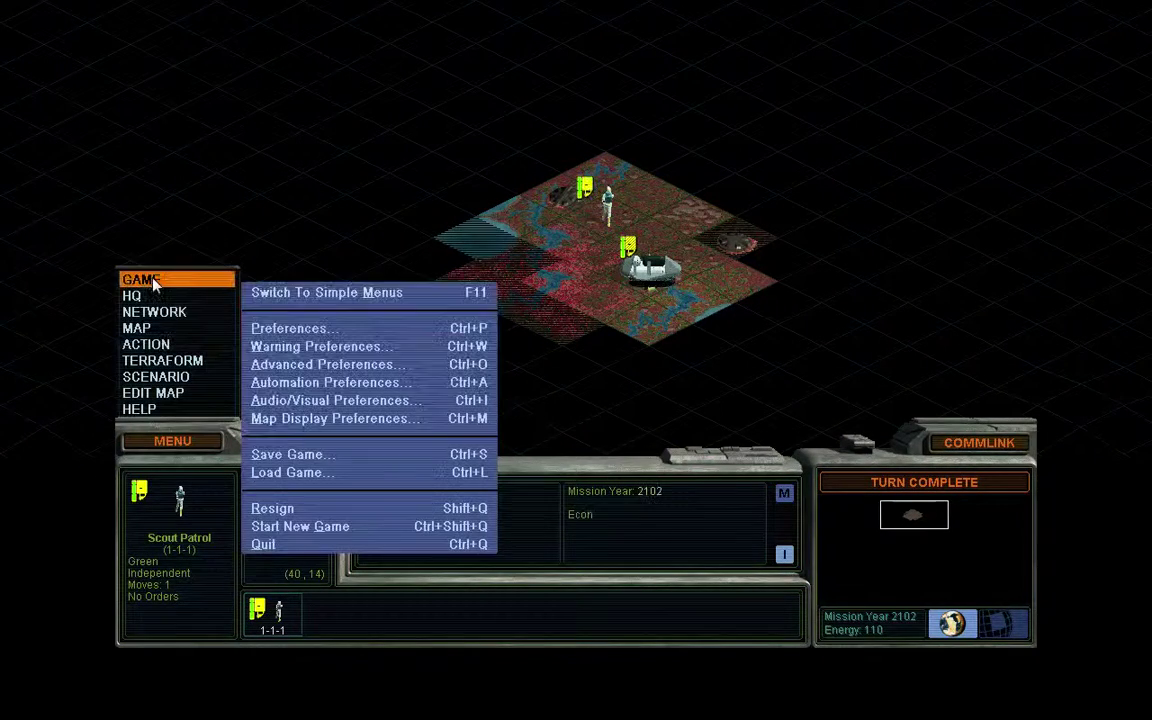
left_click(263, 544)
left_click(452, 362)
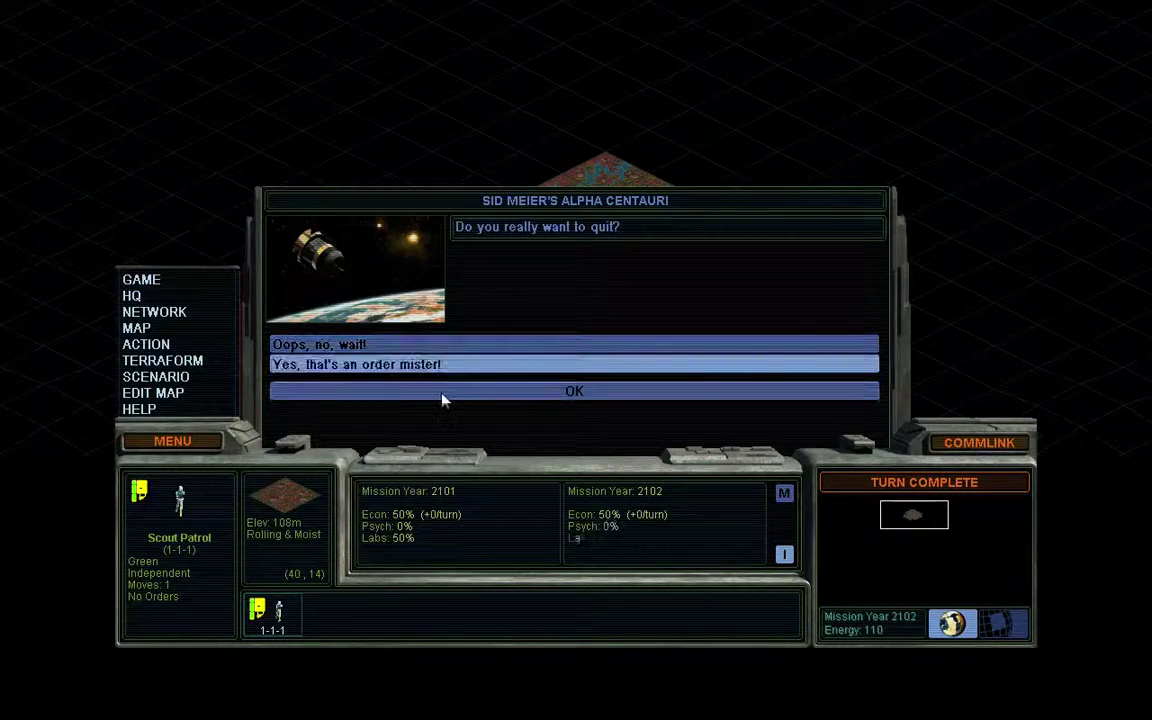
left_click(442, 394)
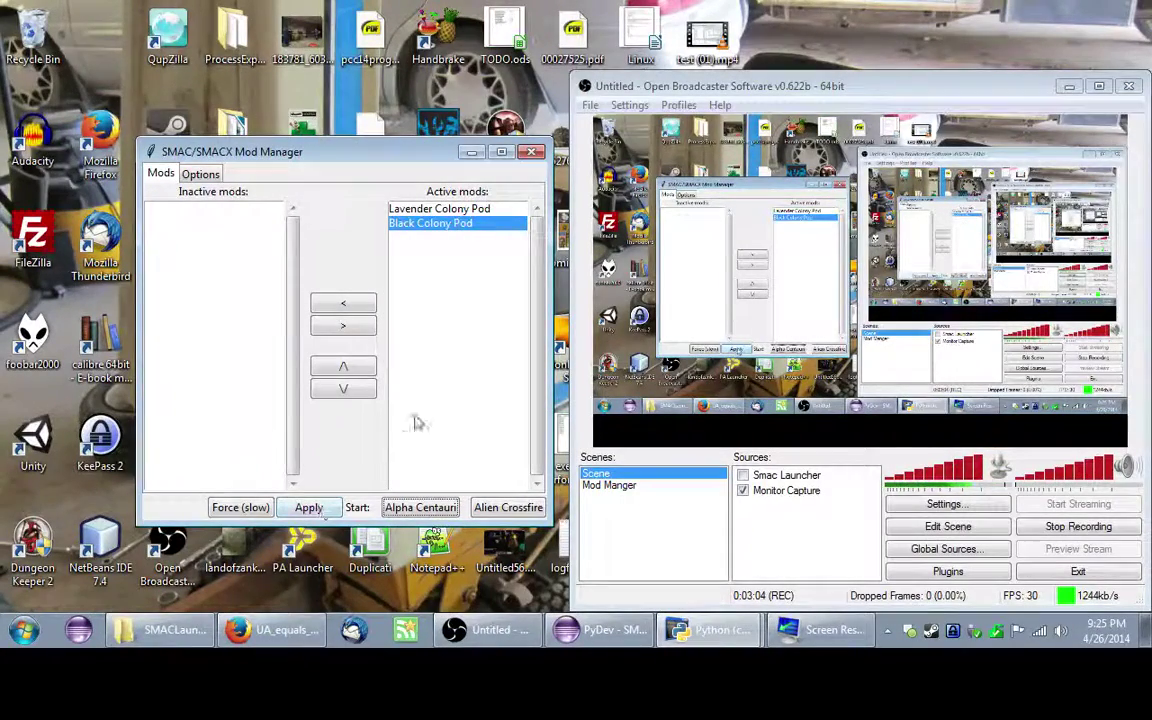
Deactivate the Lavender Colony Pod mod and the Black Colony Pod mod, and apply the change
left_click(420, 207)
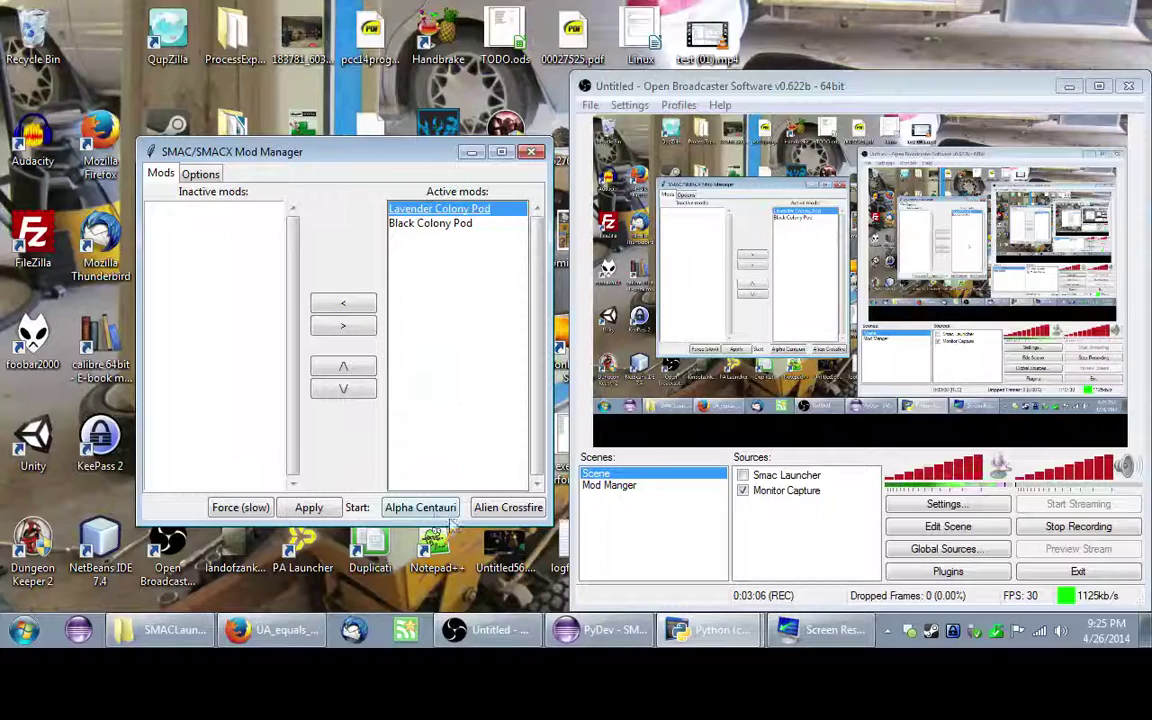
left_click(308, 508)
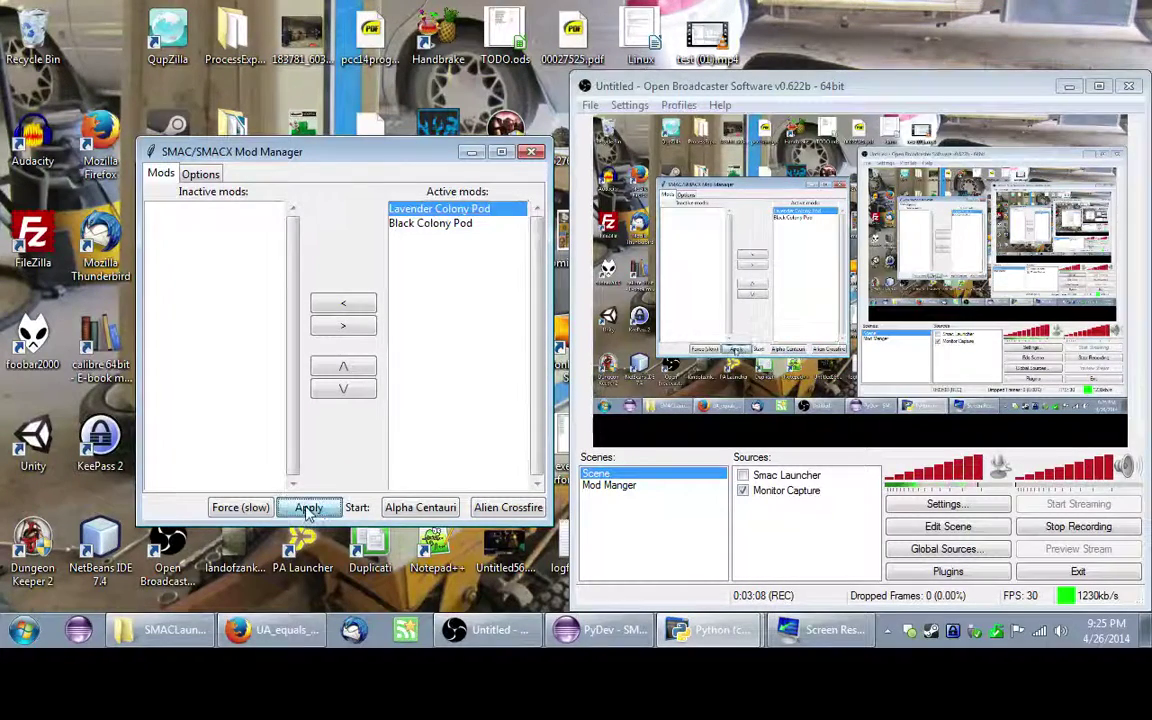
left_click(343, 303)
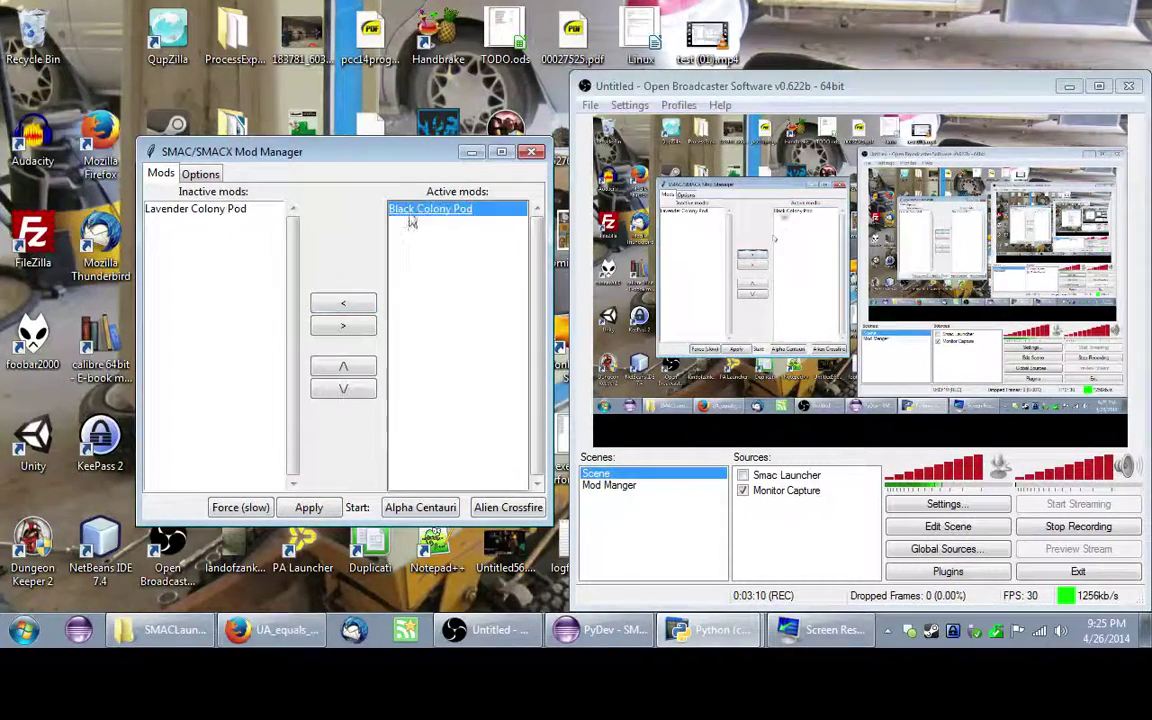
left_click(343, 304)
left_click(306, 507)
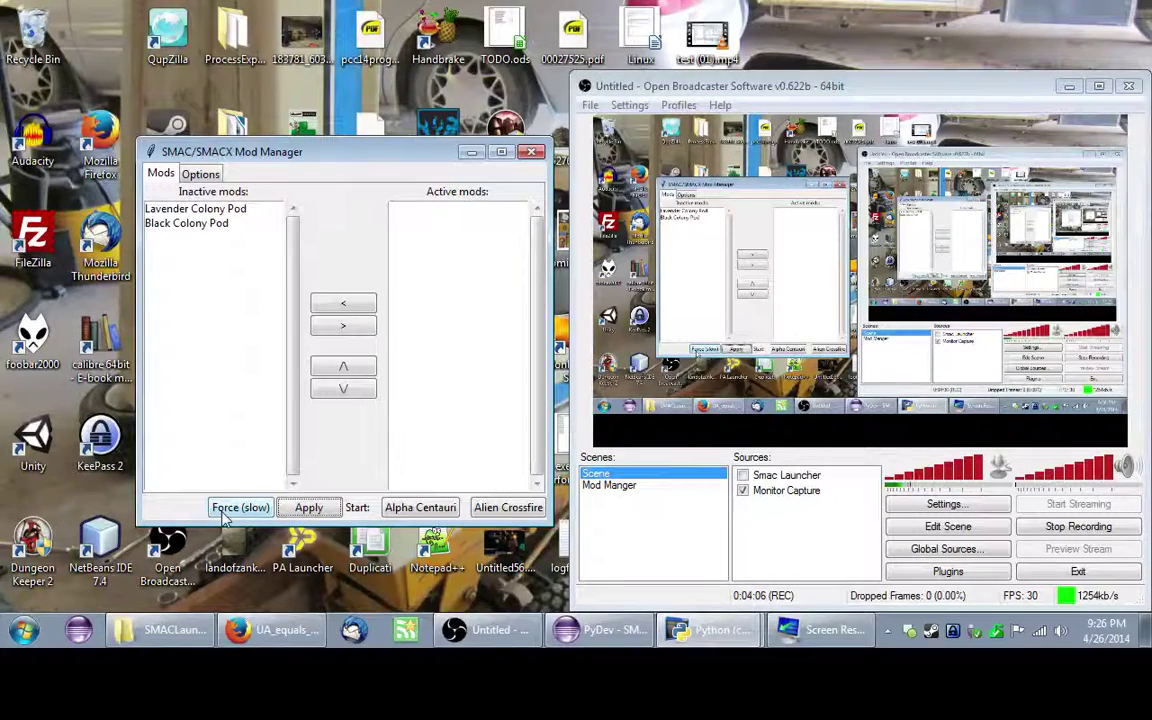
left_click(197, 173)
left_click(158, 175)
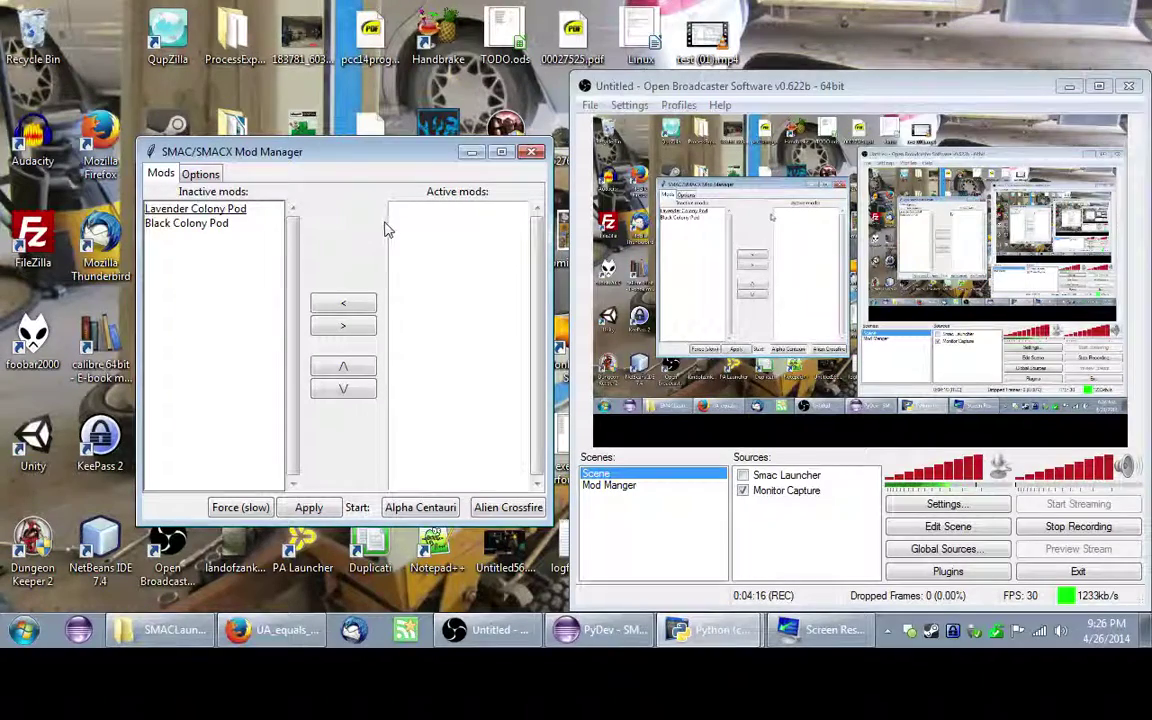
left_click(200, 175)
left_click(160, 173)
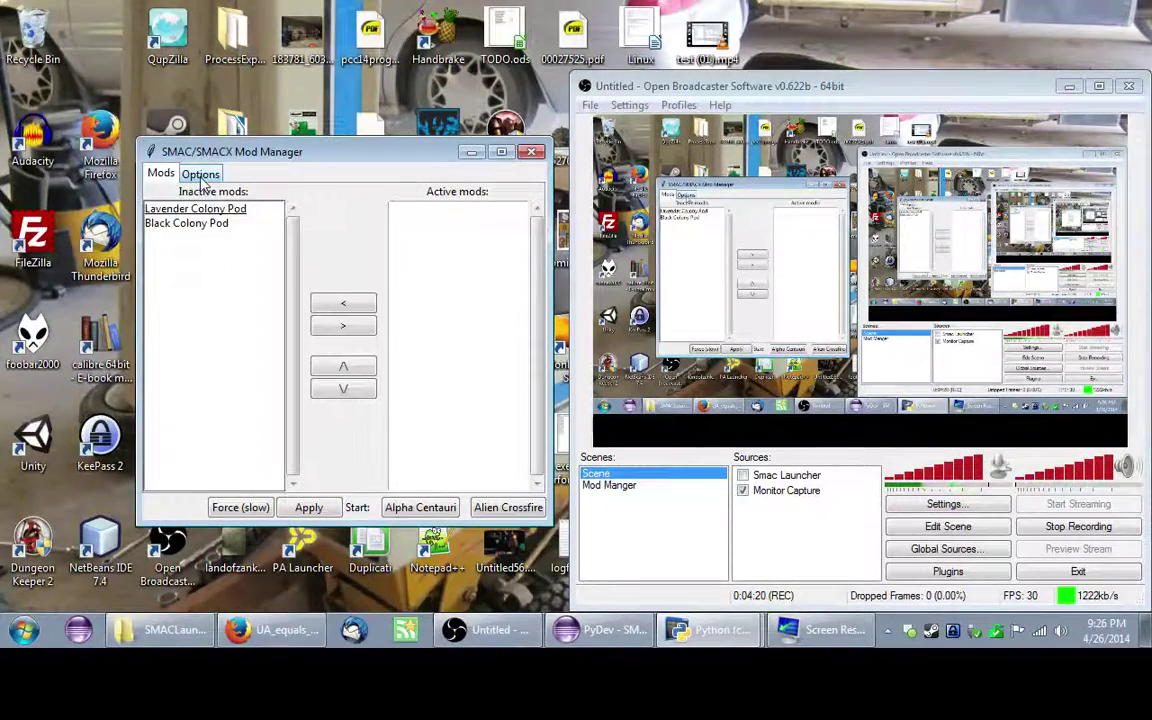